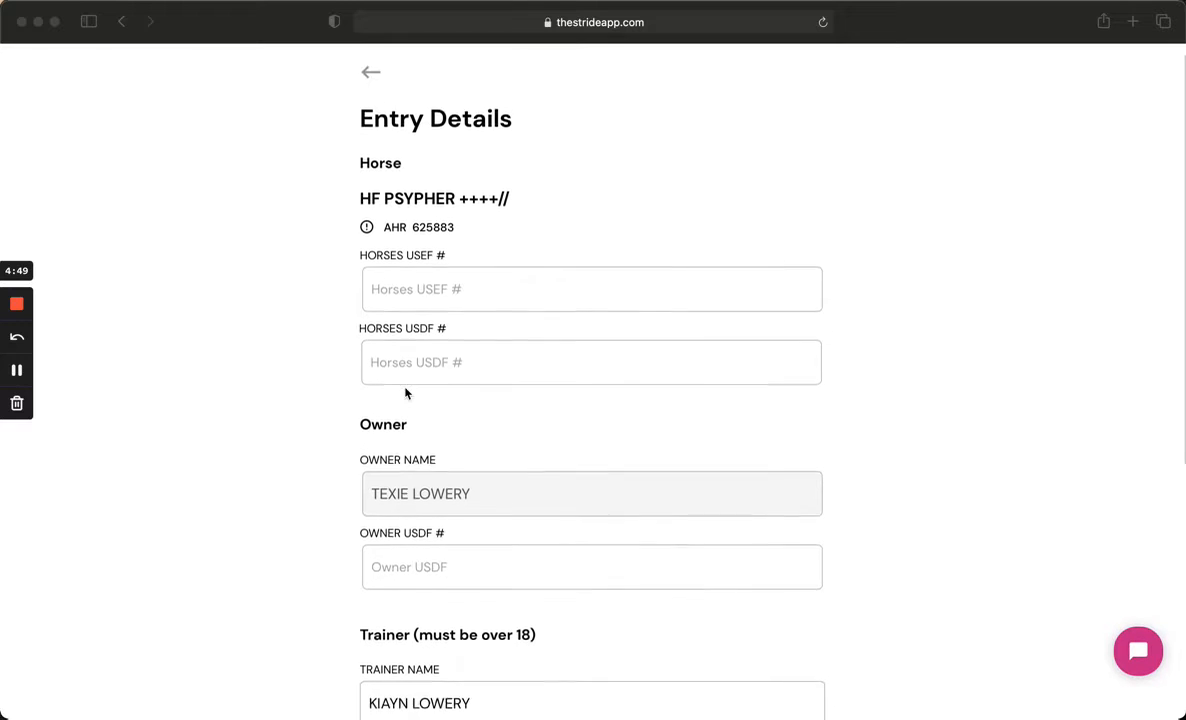
scroll(453, 455, down, 3)
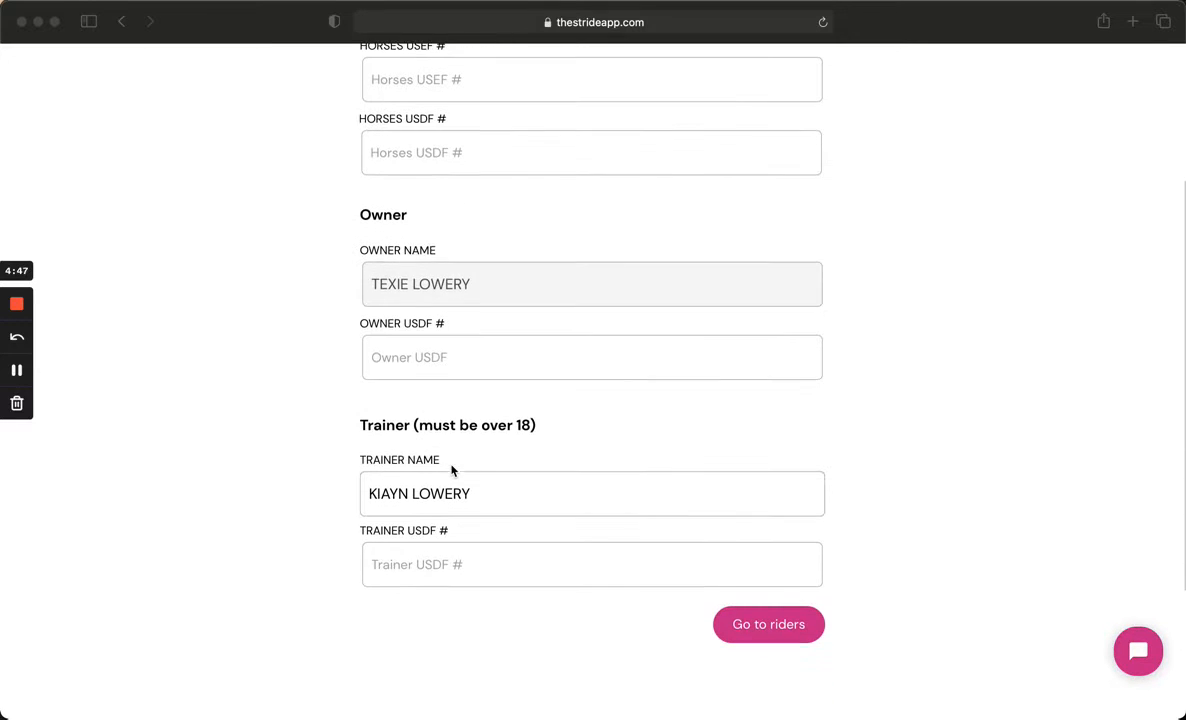
- Continue from the entry details to the riders page
click(773, 628)
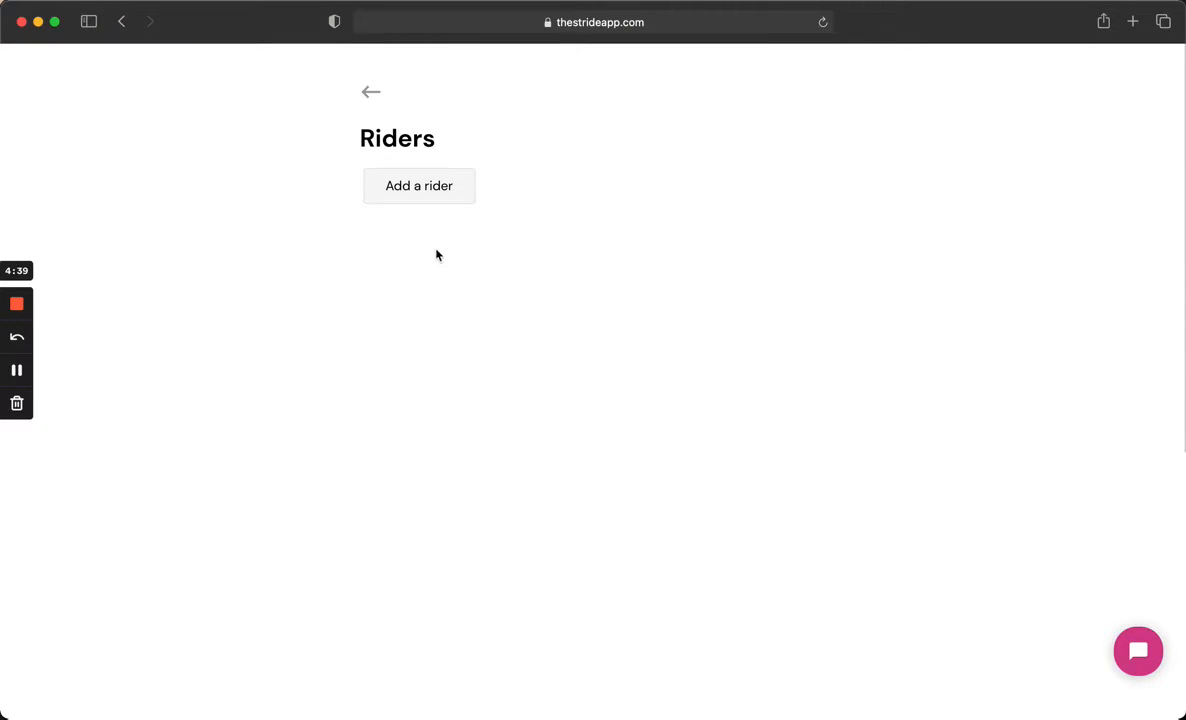
- Add a rider by picking the owner's name from the membership search and set the relationship to AUNT
click(416, 199)
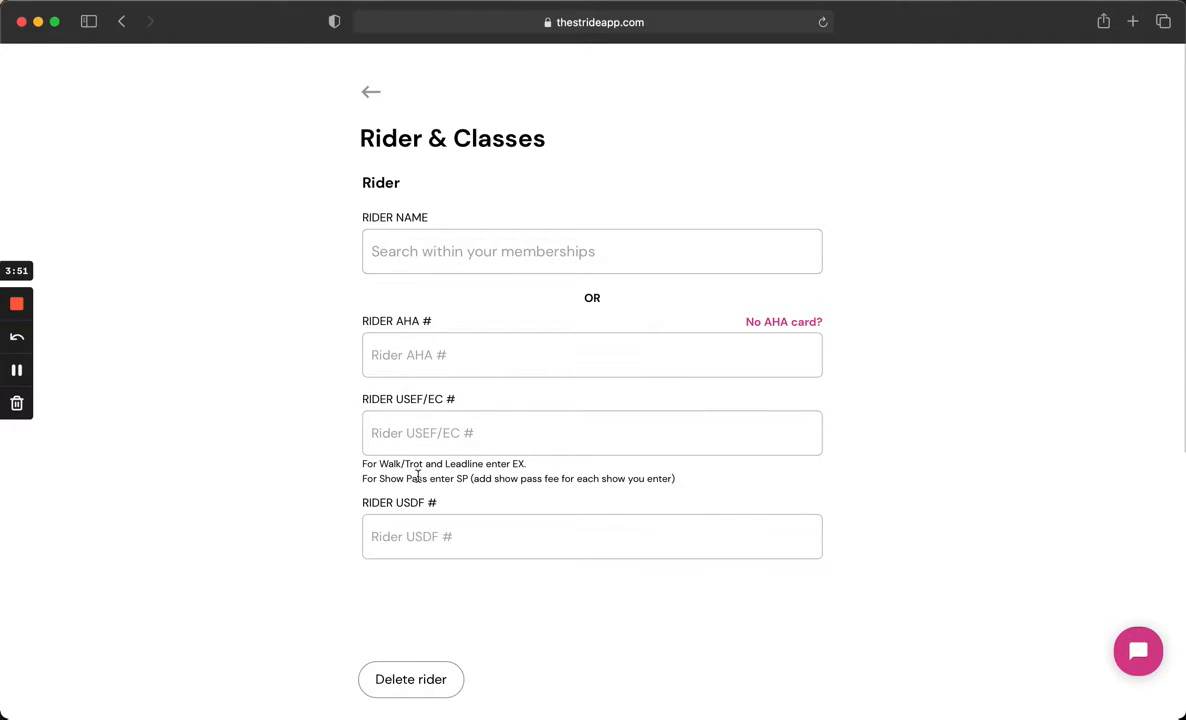
click(416, 263)
text(texie)
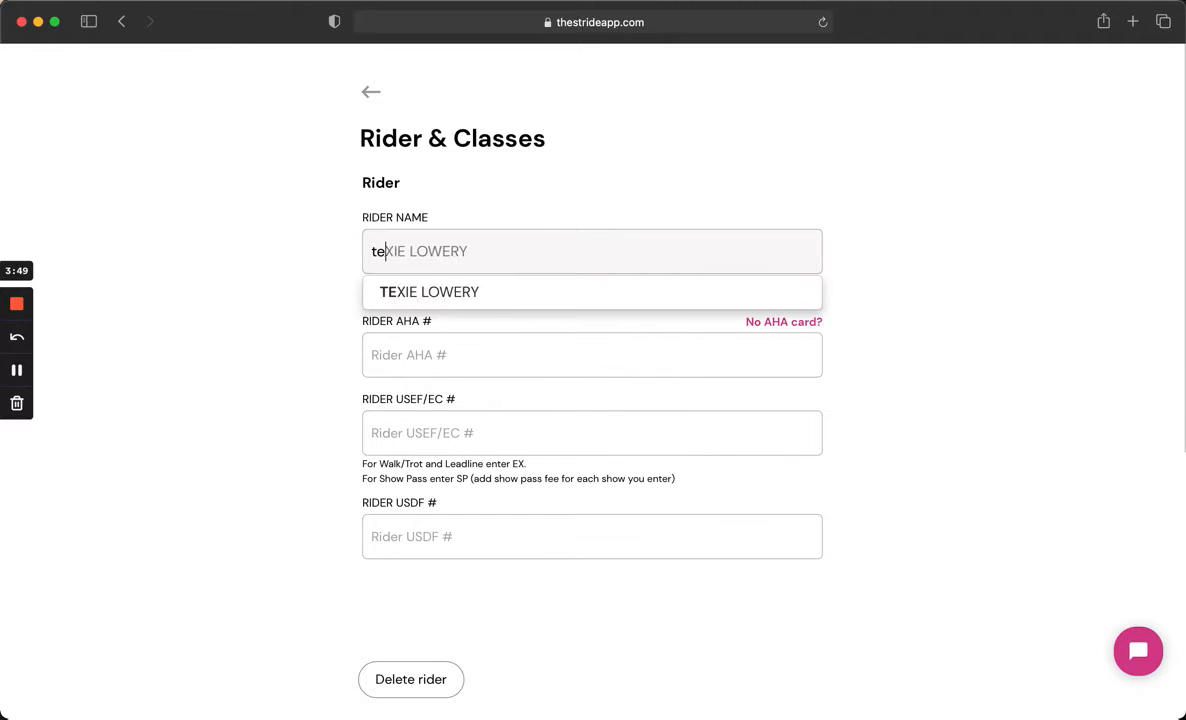
click(425, 291)
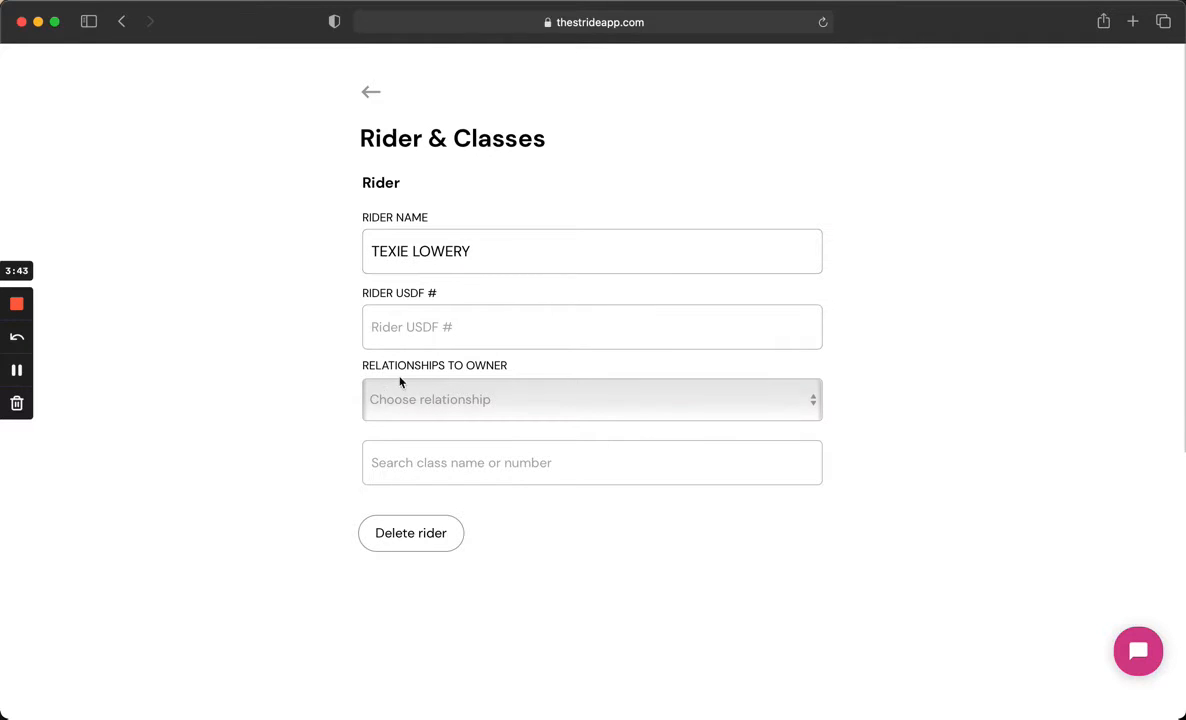
click(427, 400)
click(426, 421)
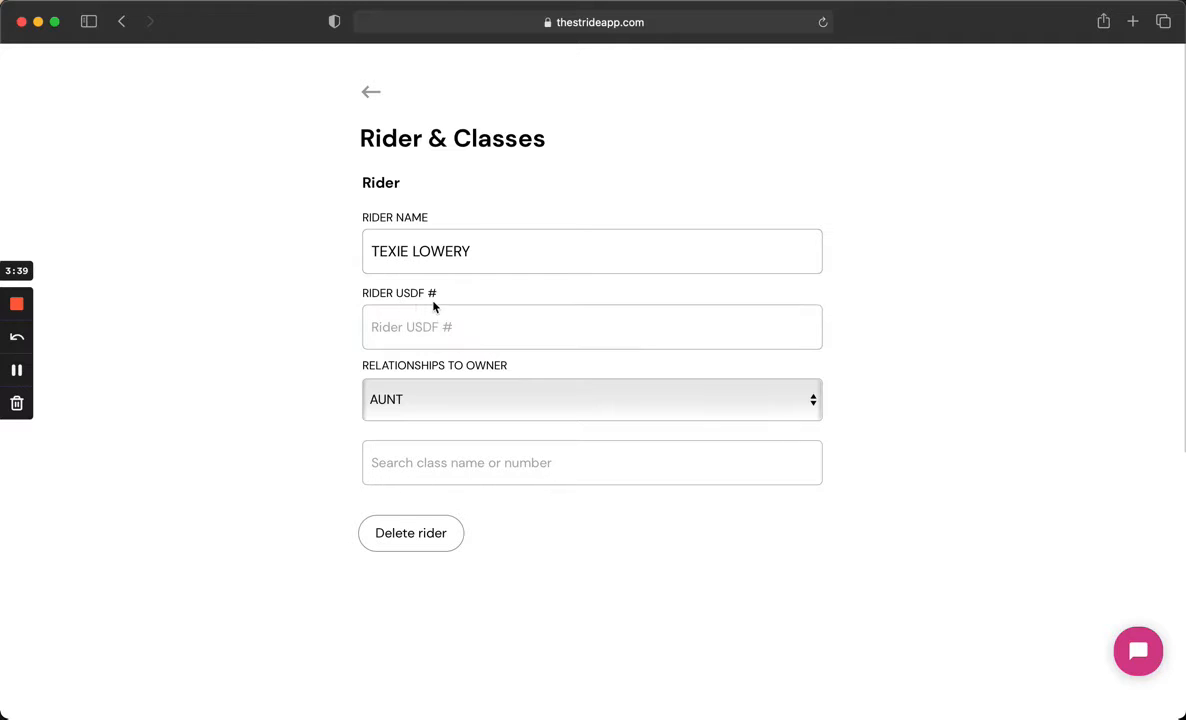
- Enter the rider in classes 1 - English pl open and 2 - Hunter pl open
click(407, 462)
text(1)
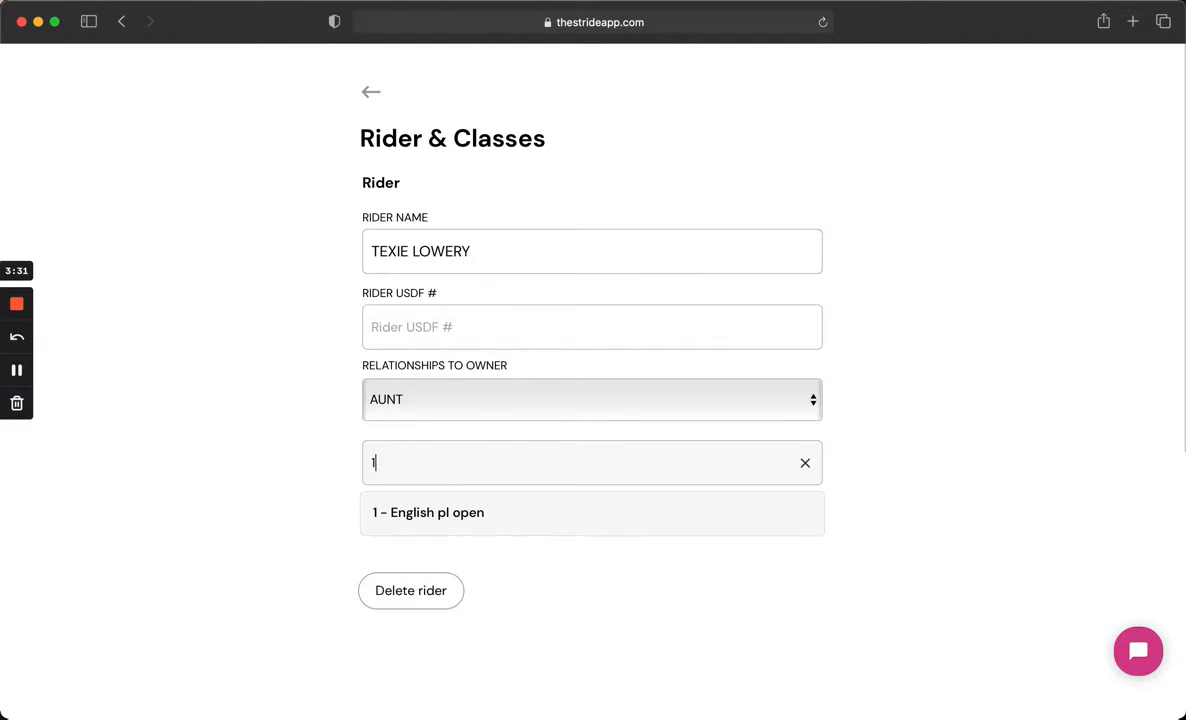
click(410, 516)
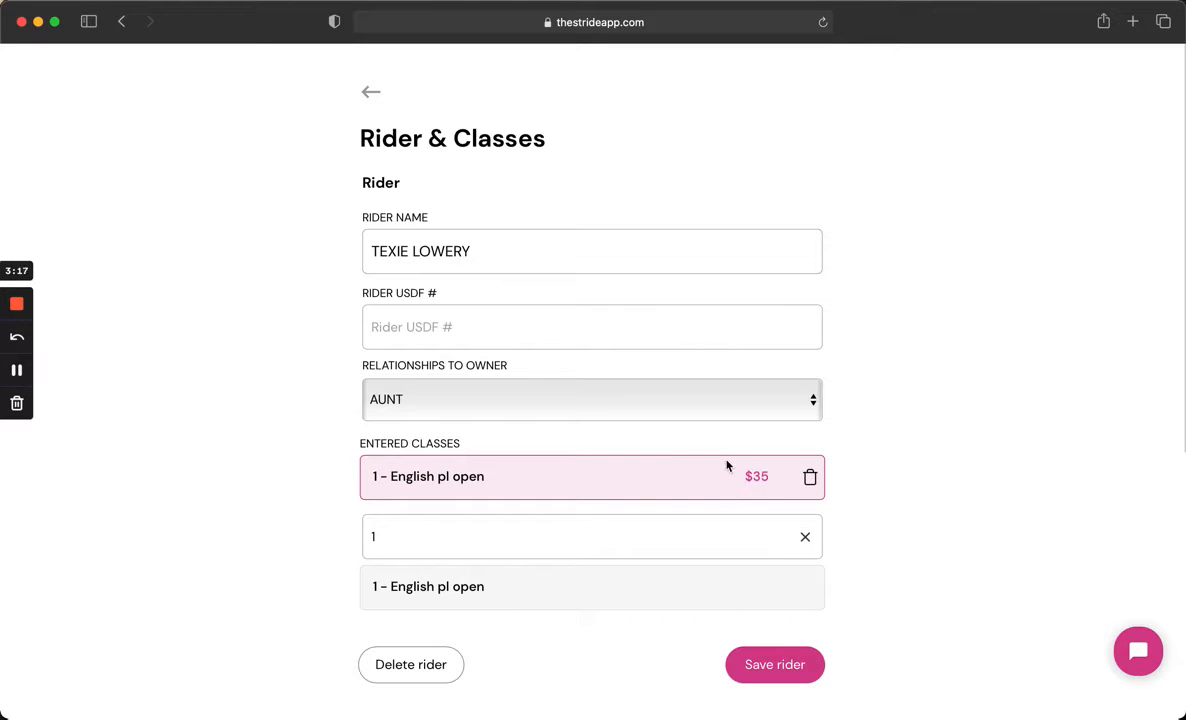
key(BackSpace)
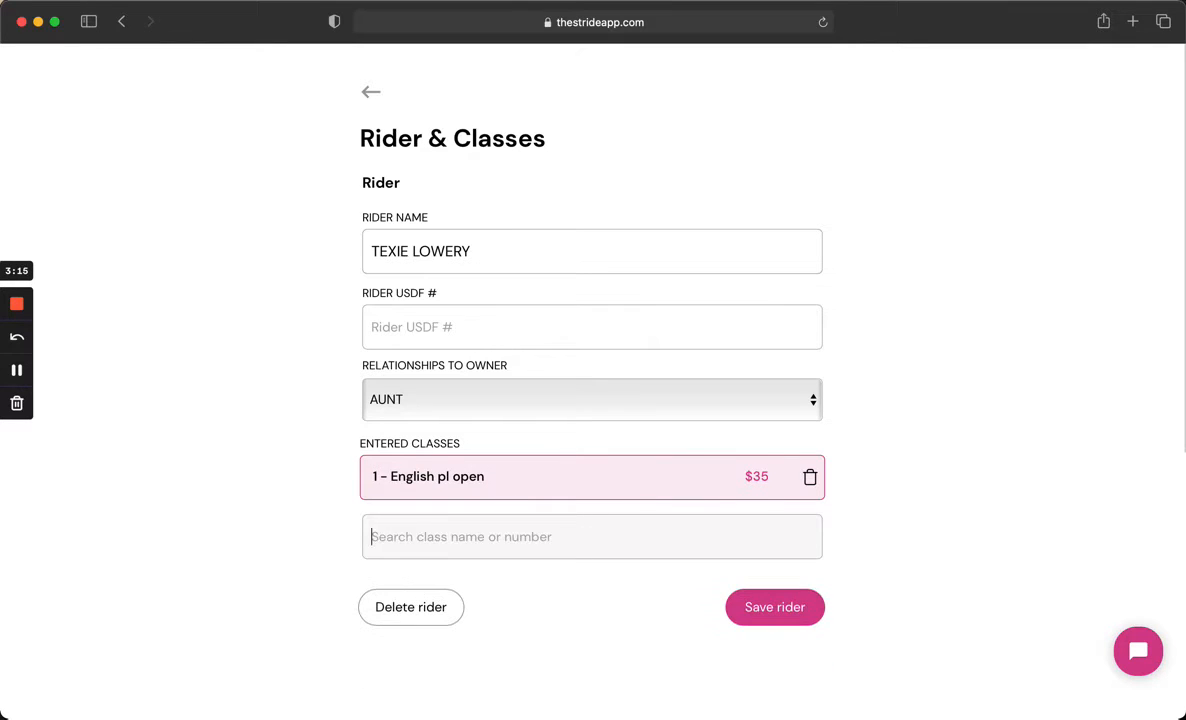
text(hunt)
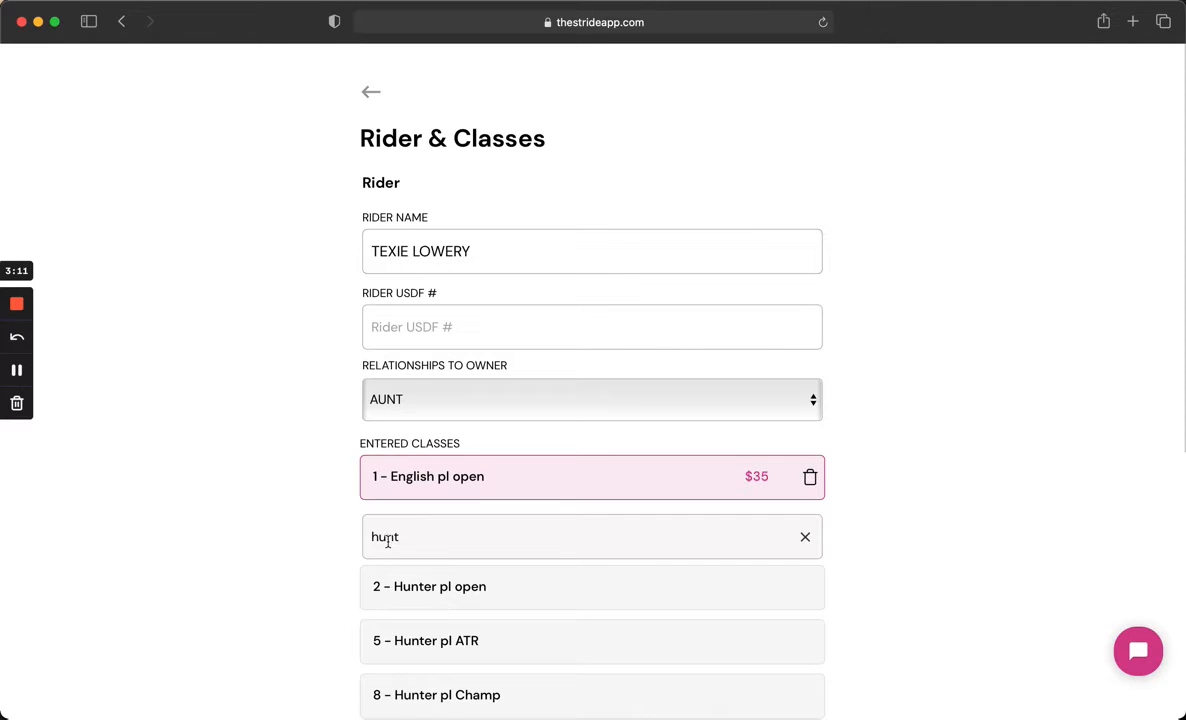
click(410, 588)
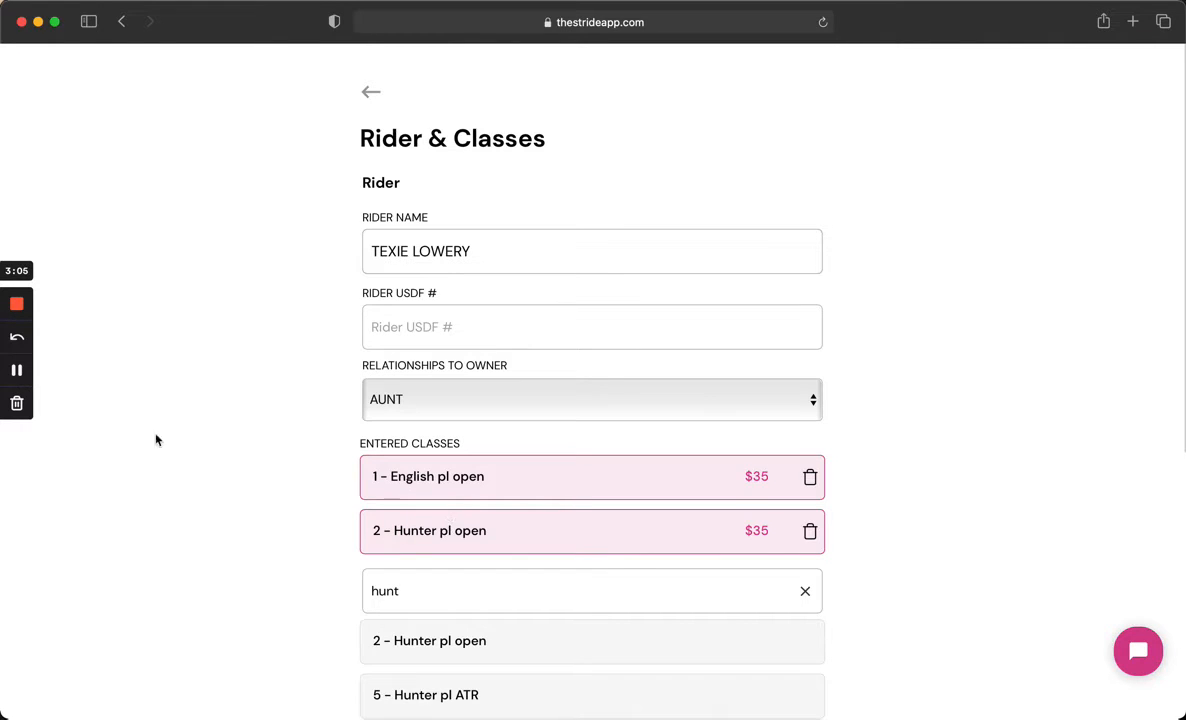
- Save the rider with its entered classes
click(17, 371)
click(17, 371)
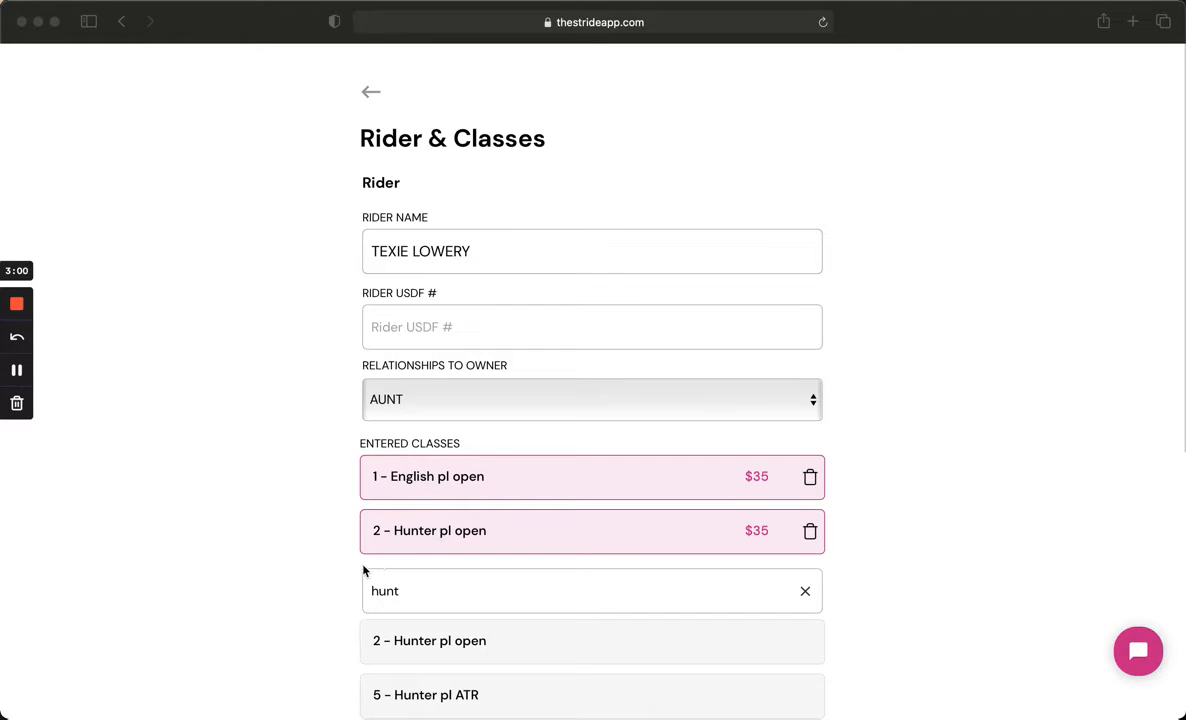
scroll(364, 570, down, 1)
scroll(364, 570, down, 5)
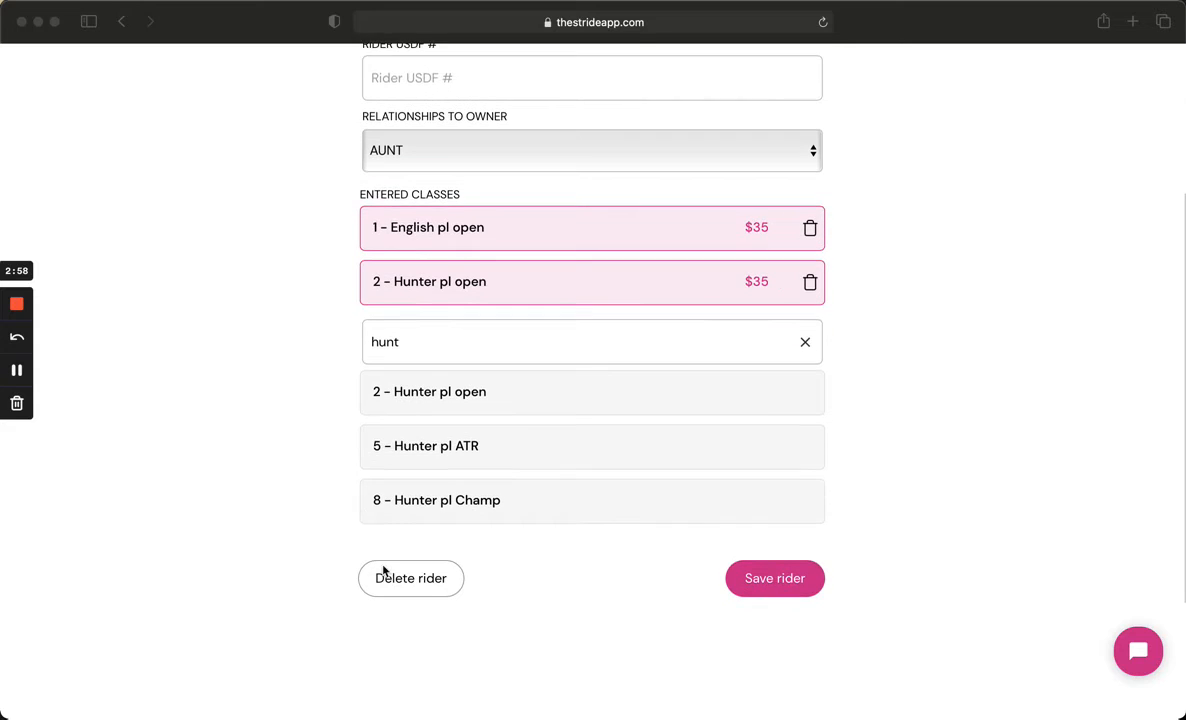
click(758, 592)
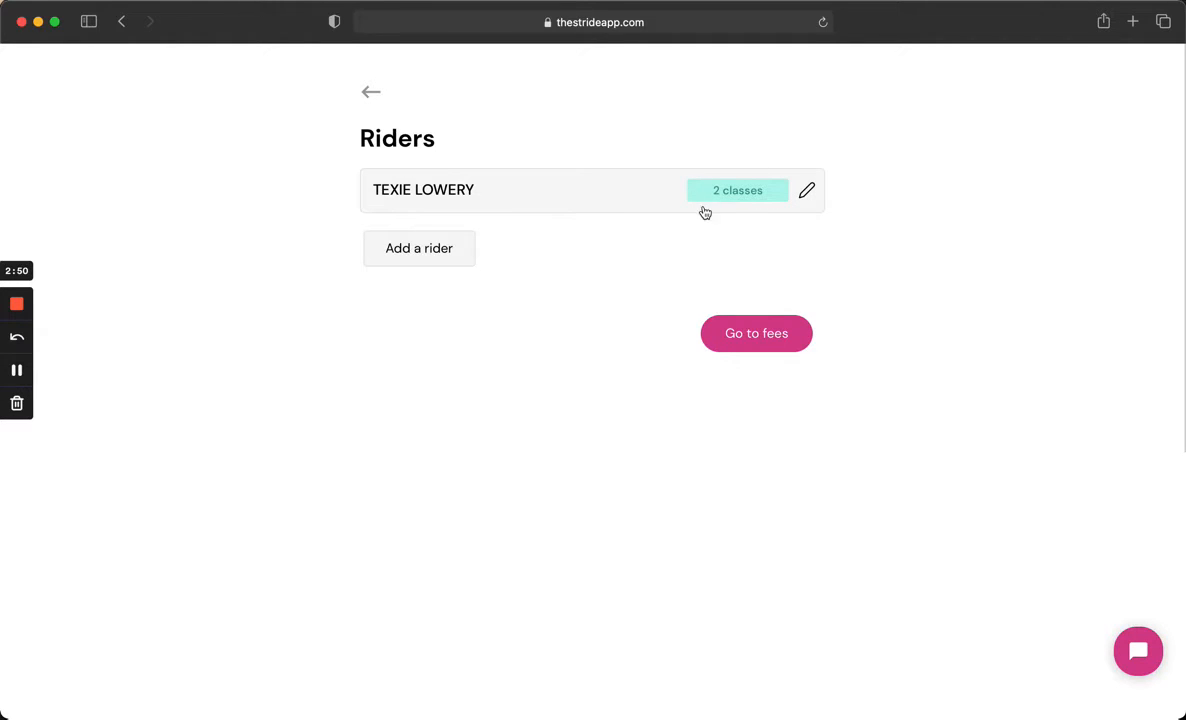
- Reopen the first rider, try adding class 5 - Hunter pl ATR, then delete it again
click(660, 202)
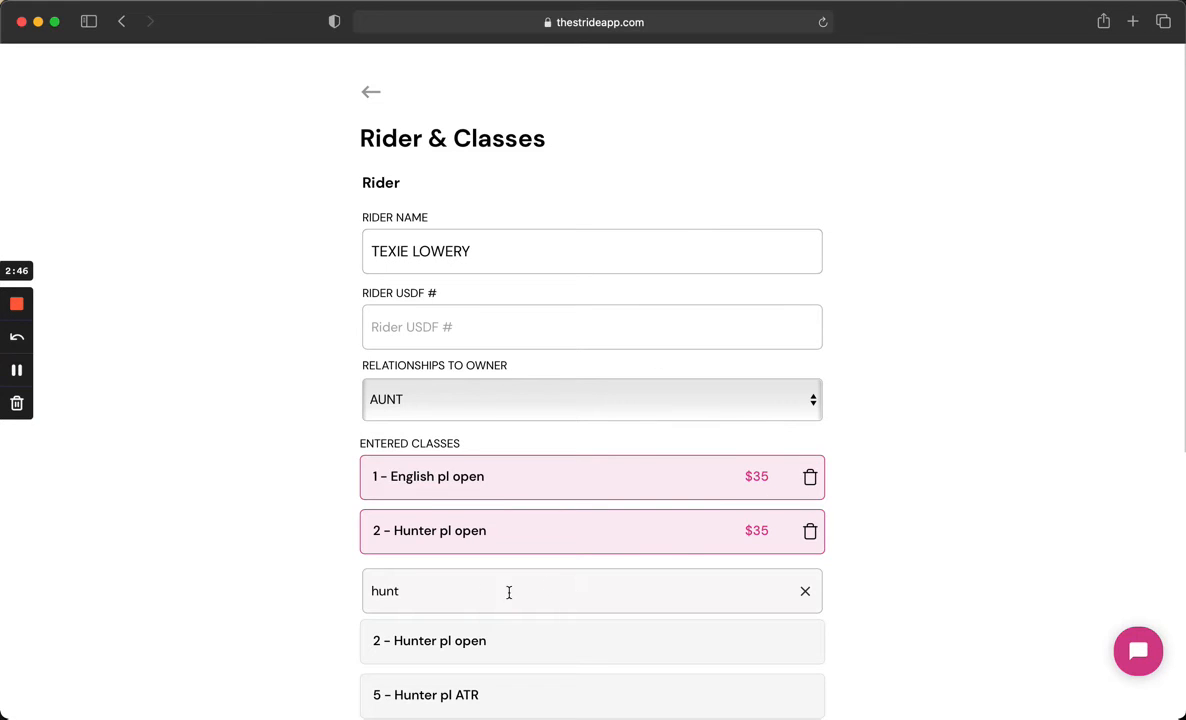
click(464, 688)
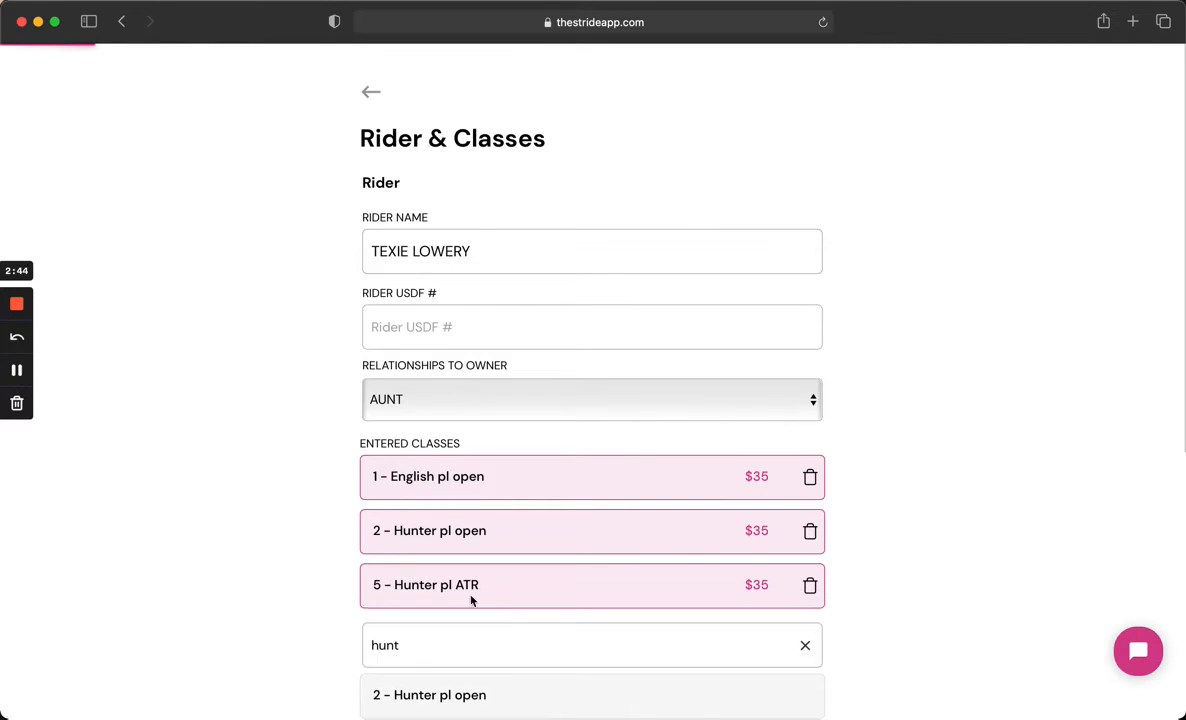
click(809, 587)
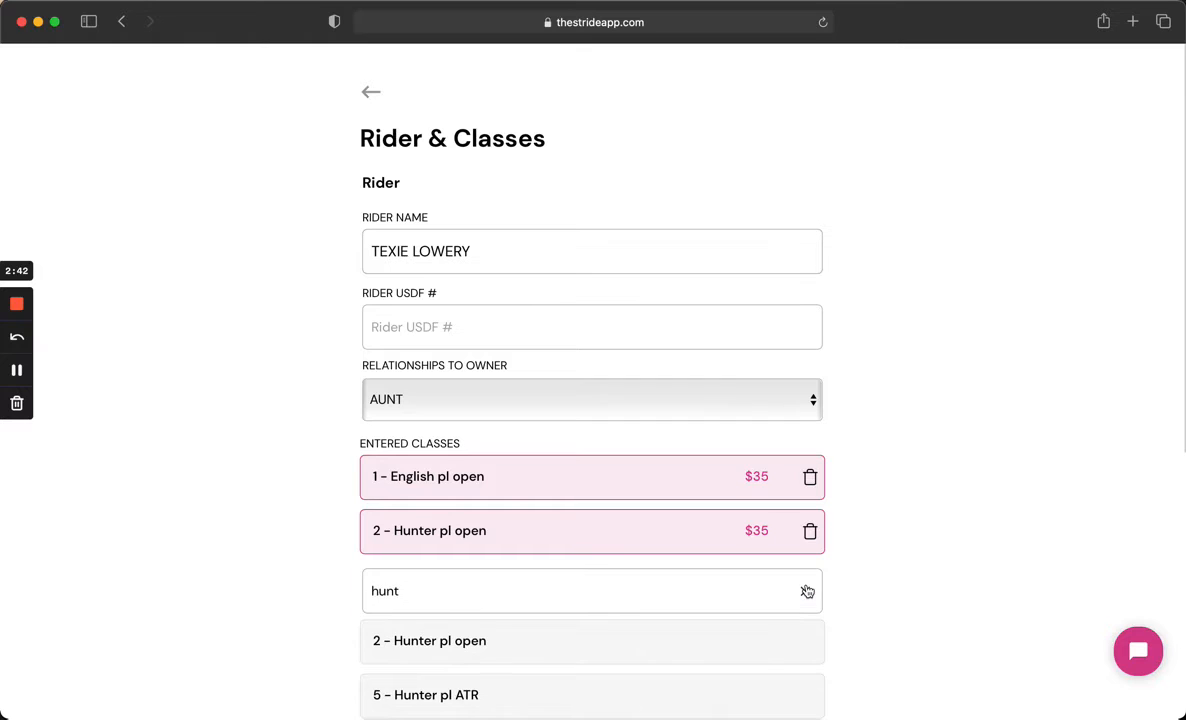
- Save the first rider again and return to the riders list
scroll(905, 575, down, 2)
scroll(905, 575, down, 2)
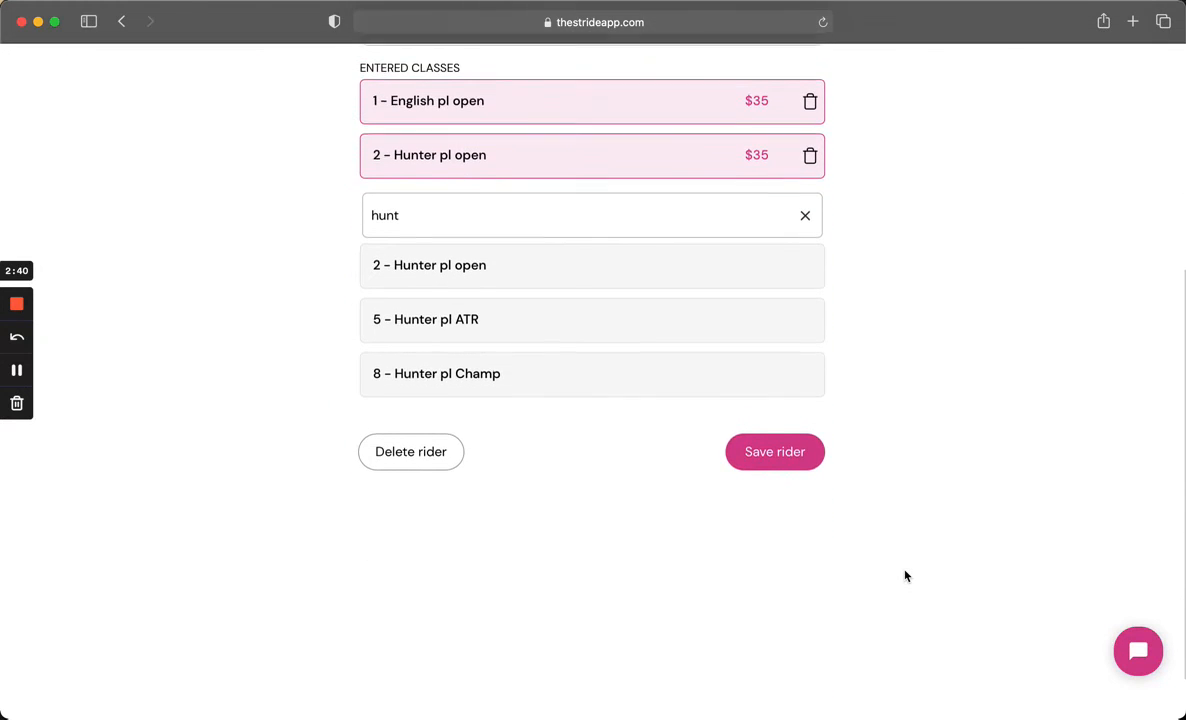
click(775, 449)
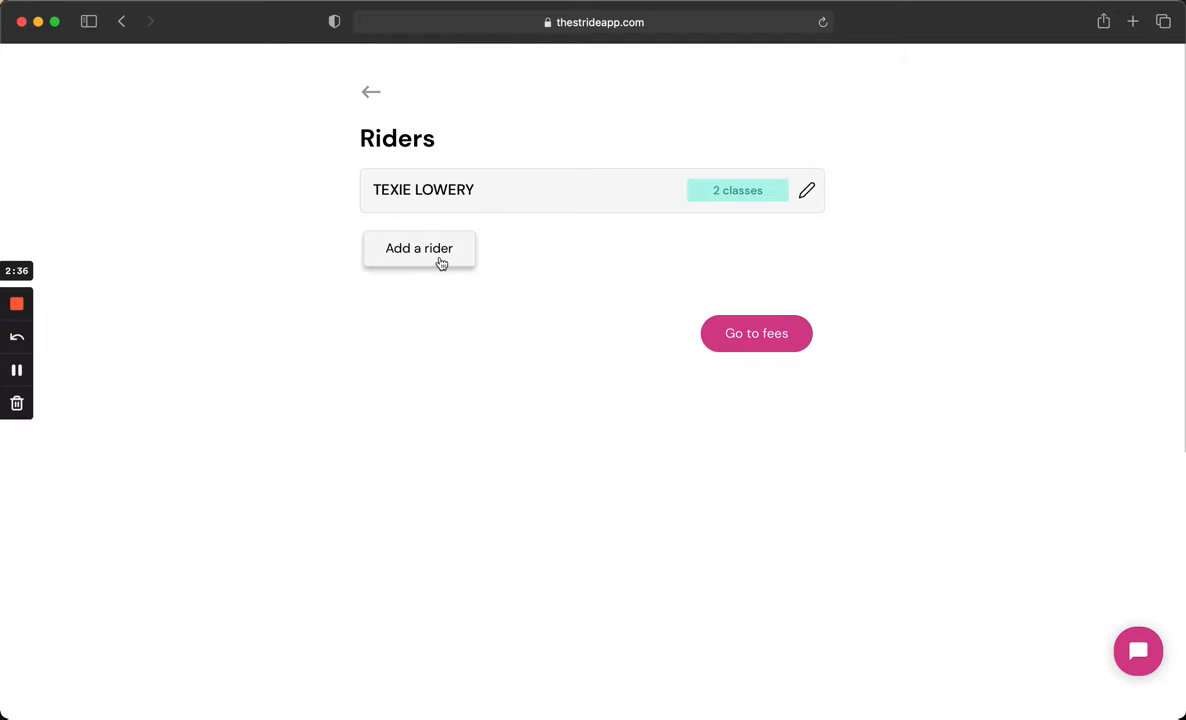
- Add a second rider by picking a name from the membership search and set the relationship to BROTHER/BROTHER IN-LAW
click(441, 260)
text(kyle)
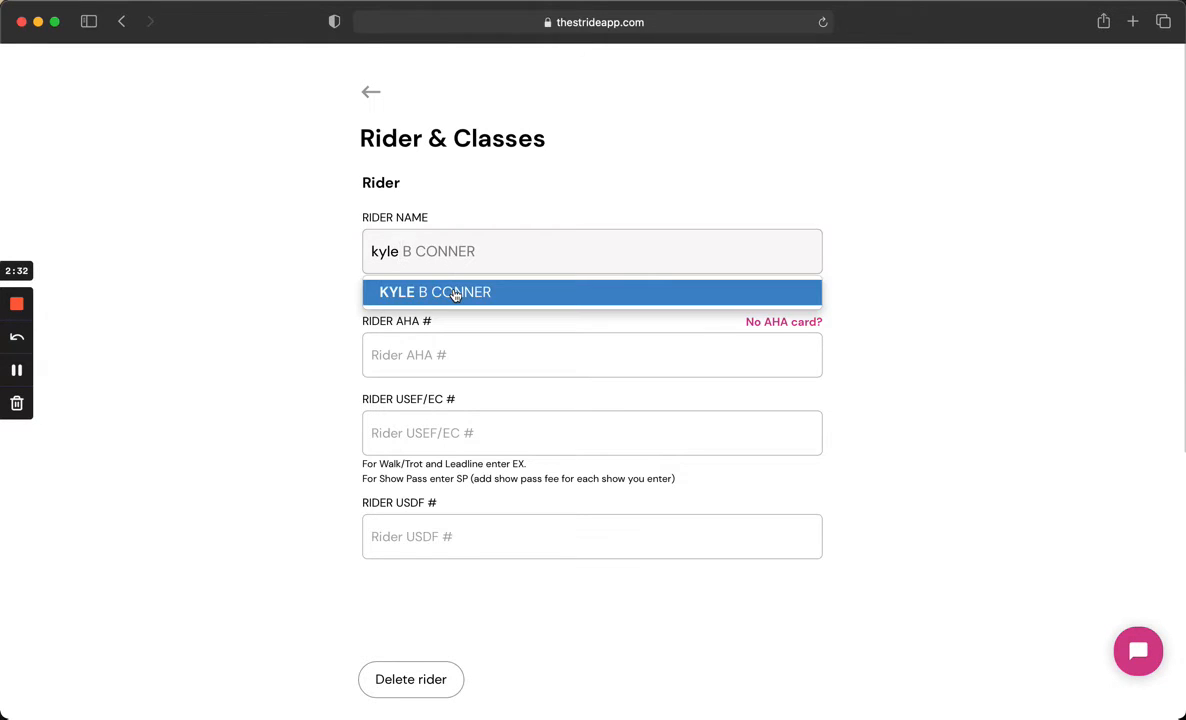
click(455, 292)
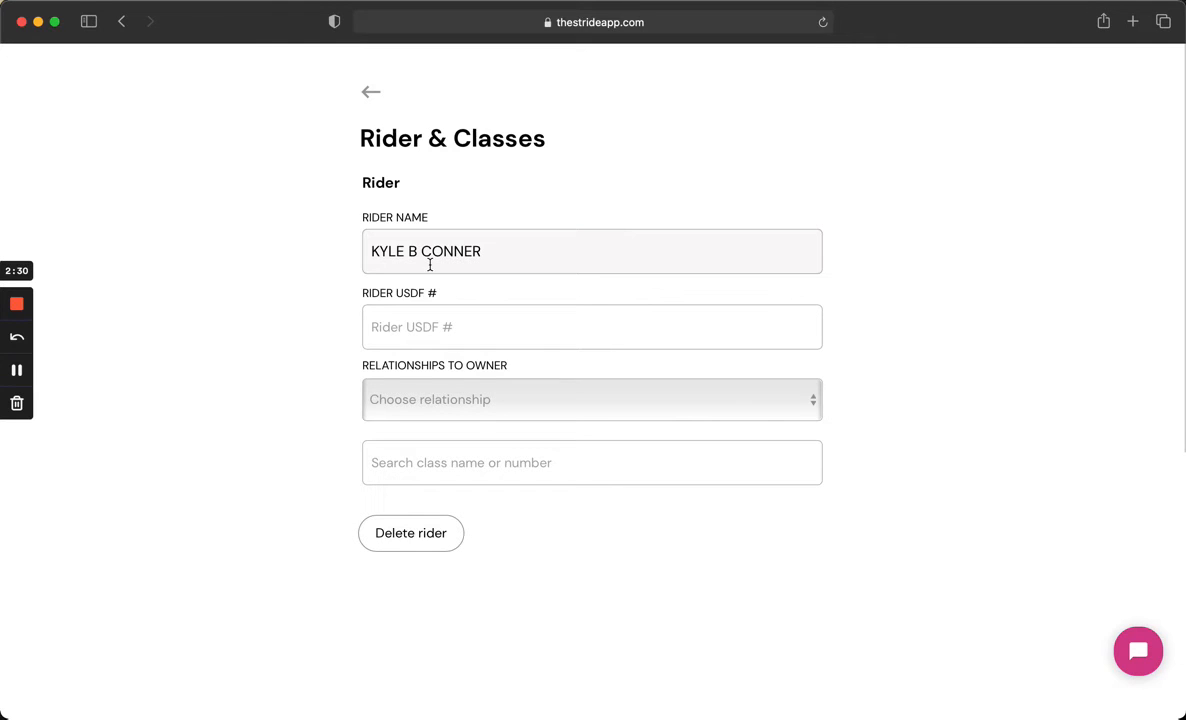
click(456, 398)
click(450, 437)
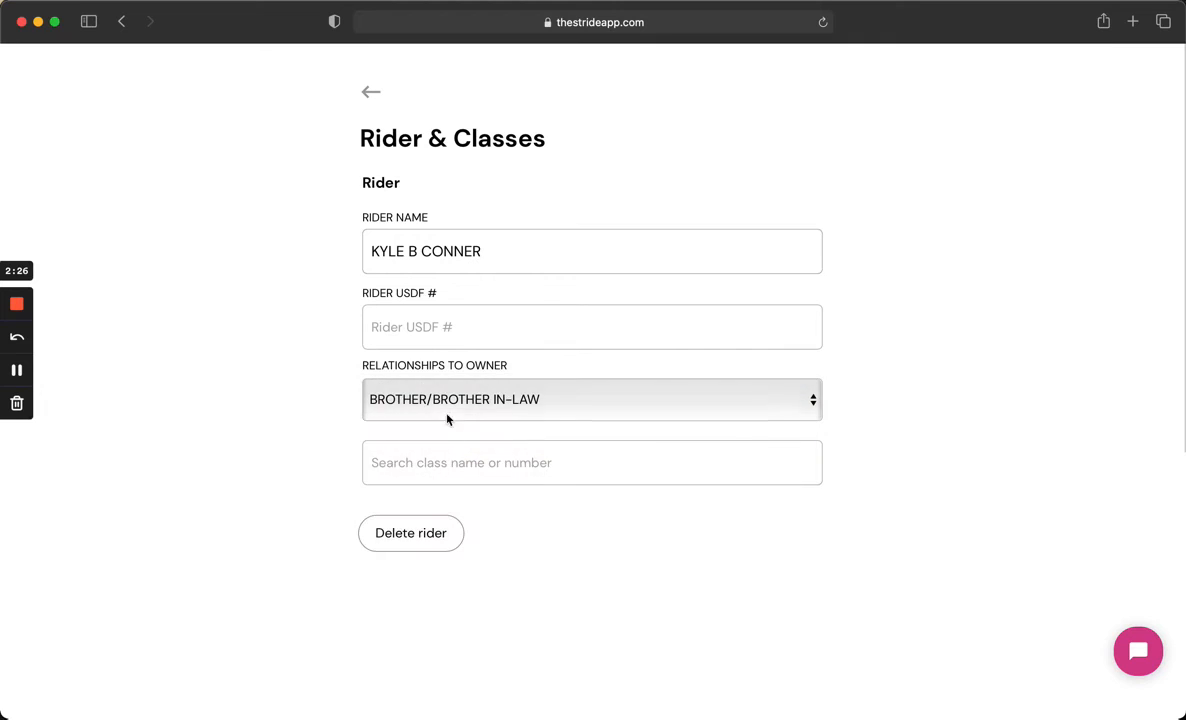
- Enter the second rider in class 3 - Western pl open and save the rider
click(477, 463)
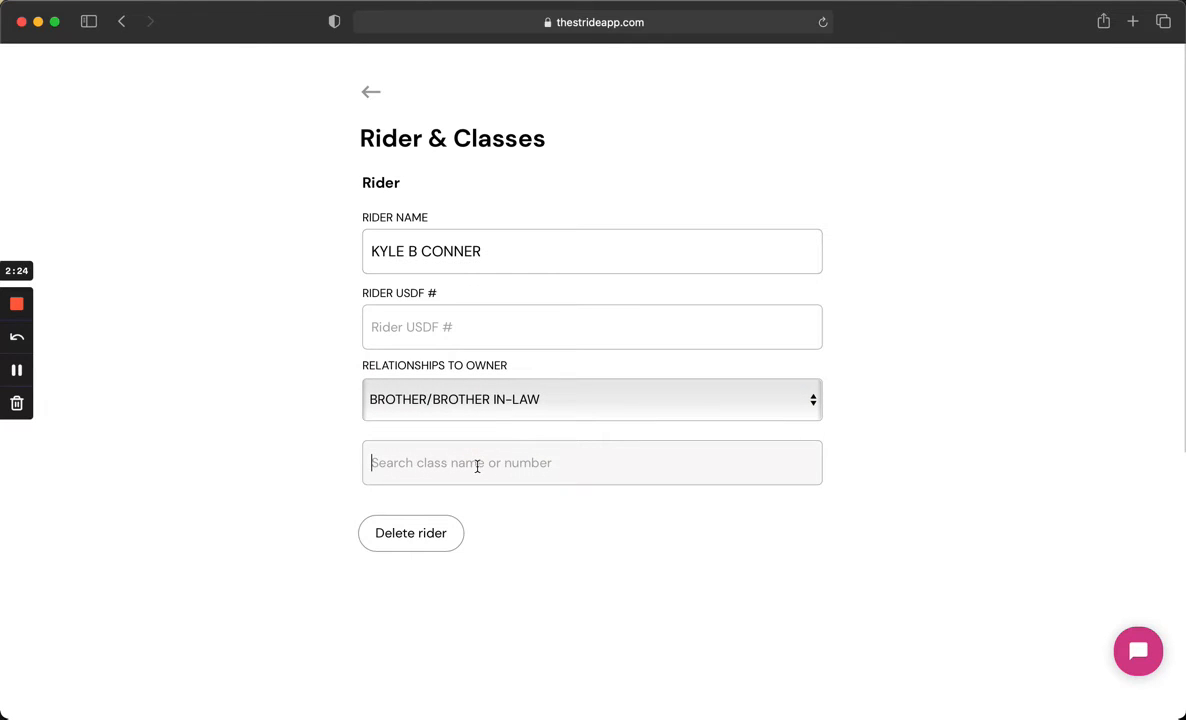
text(wes)
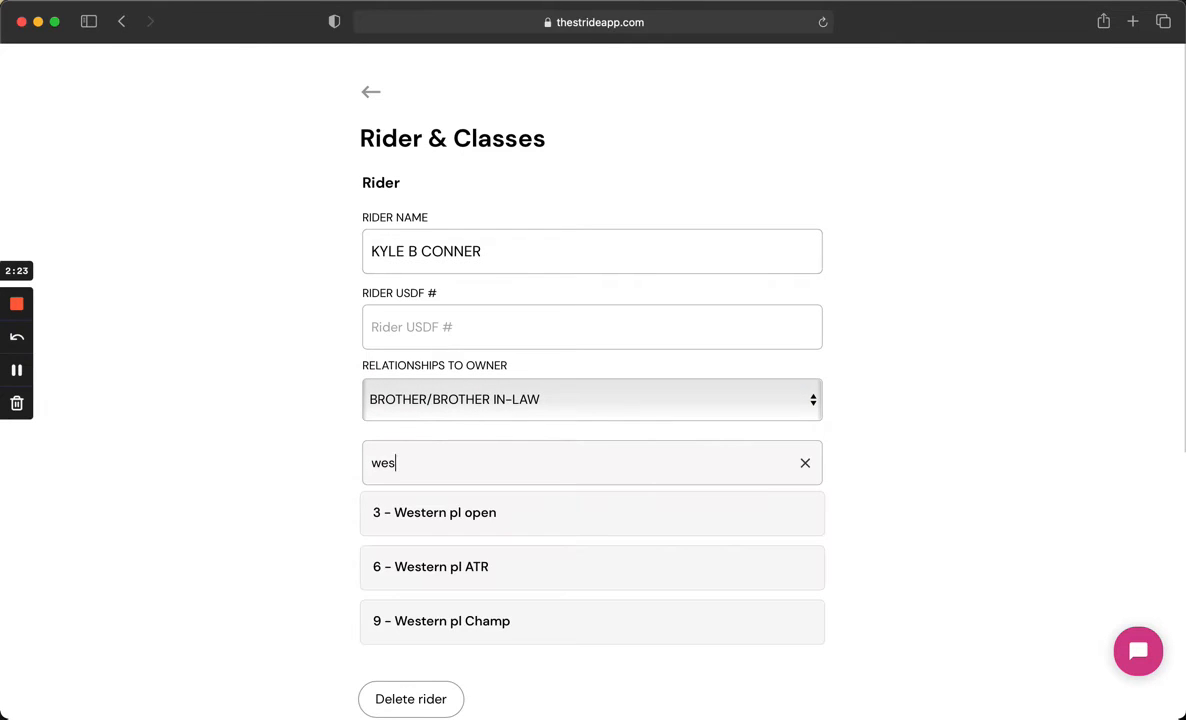
click(490, 515)
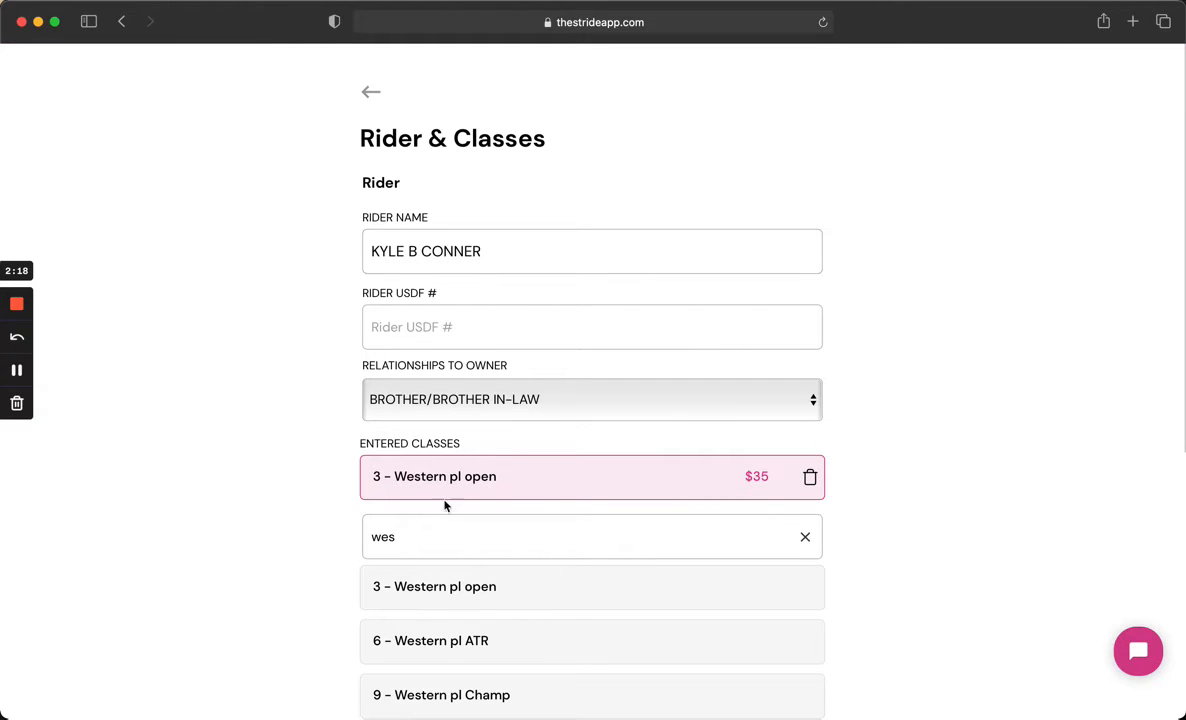
scroll(924, 514, down, 4)
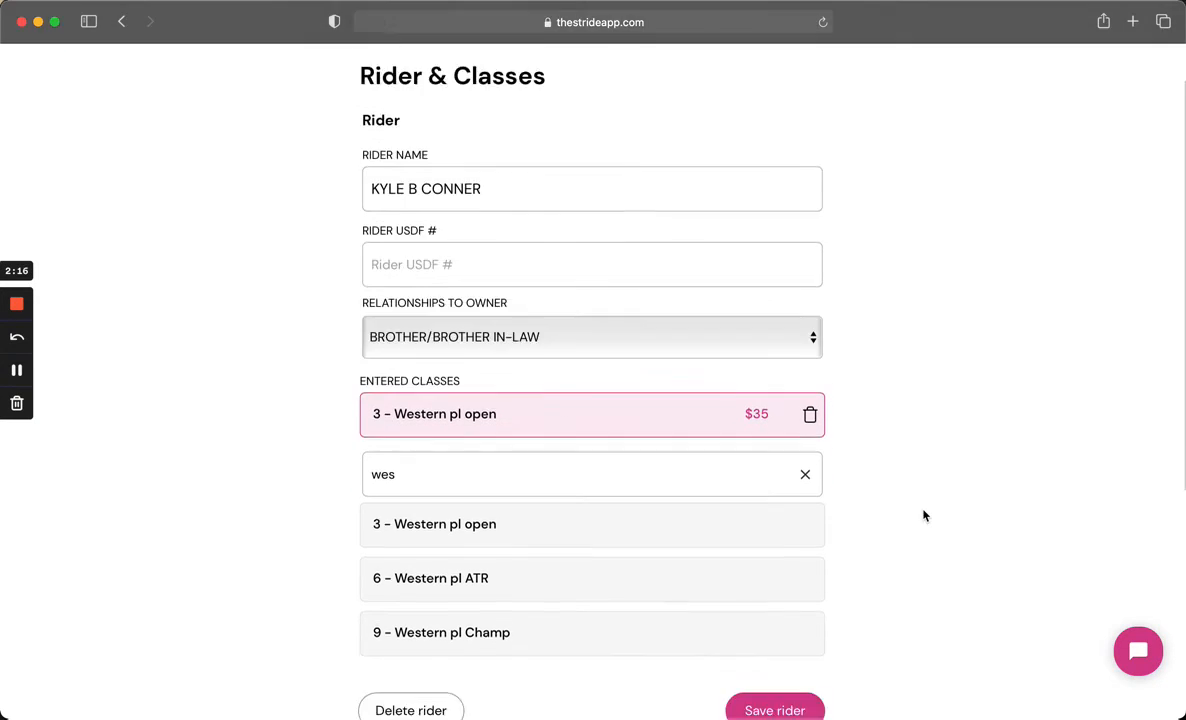
click(802, 581)
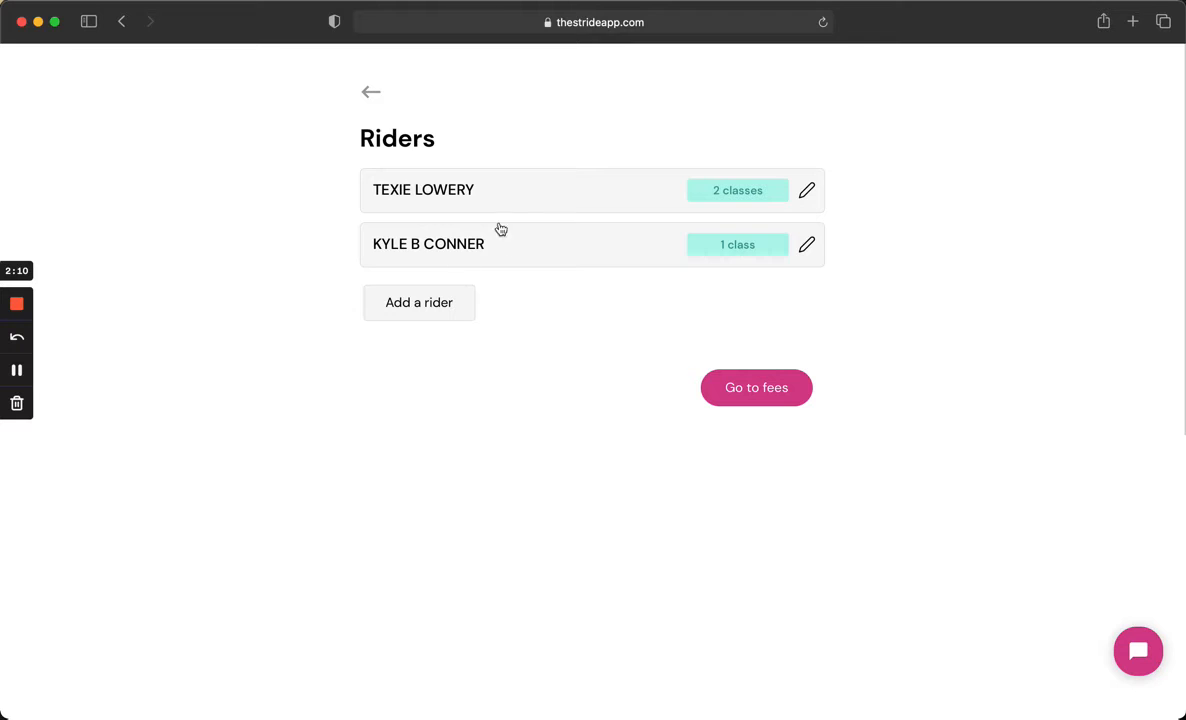
- Open the second rider and delete it
click(601, 245)
scroll(585, 355, down, 3)
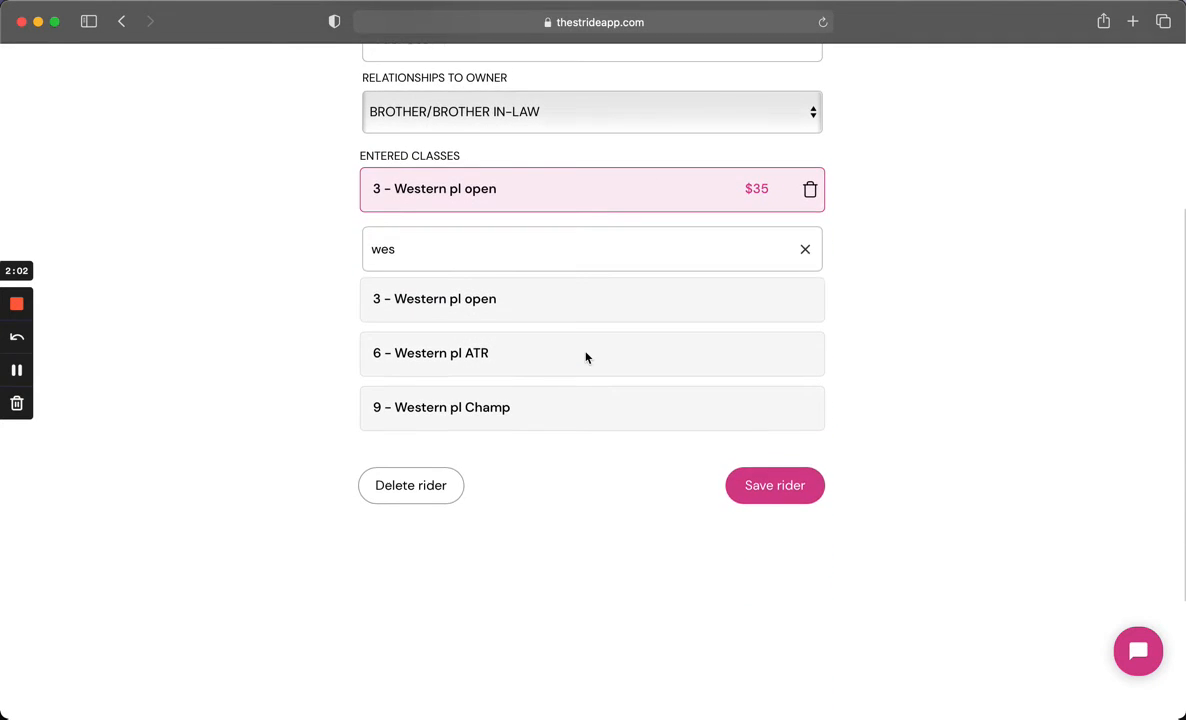
click(411, 490)
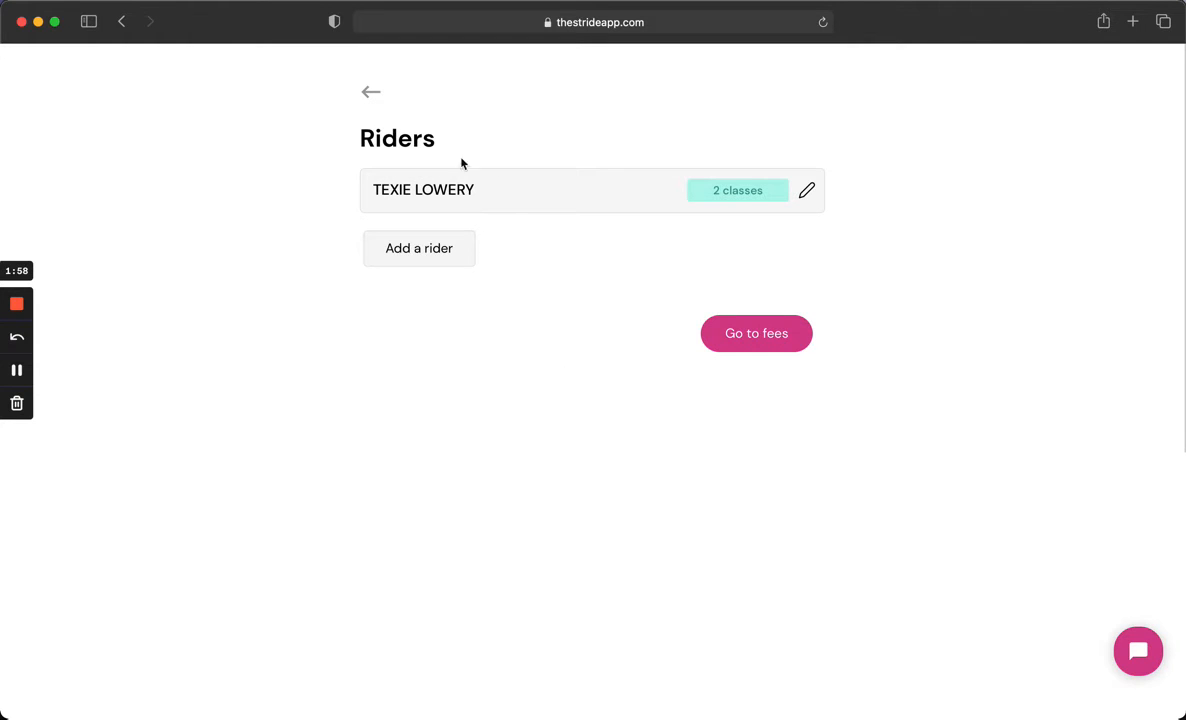
- Go to the fees page and set the stall quantity to 2
click(739, 338)
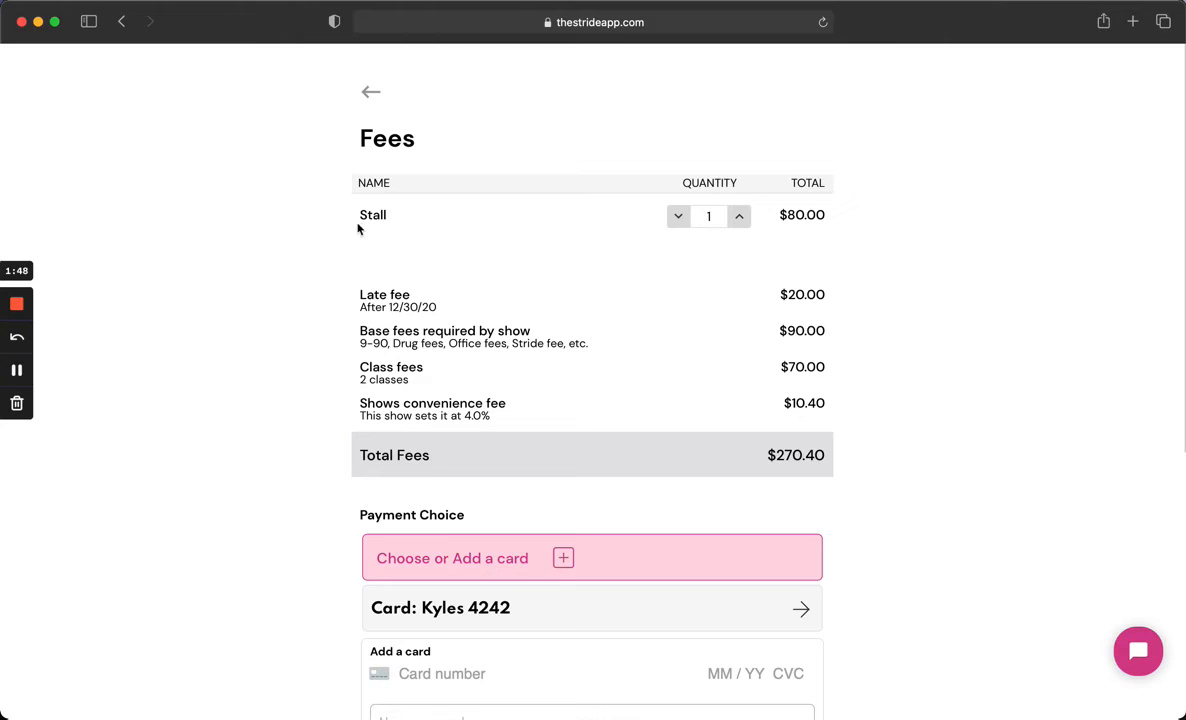
click(679, 219)
click(737, 220)
click(737, 220)
click(737, 220)
click(679, 218)
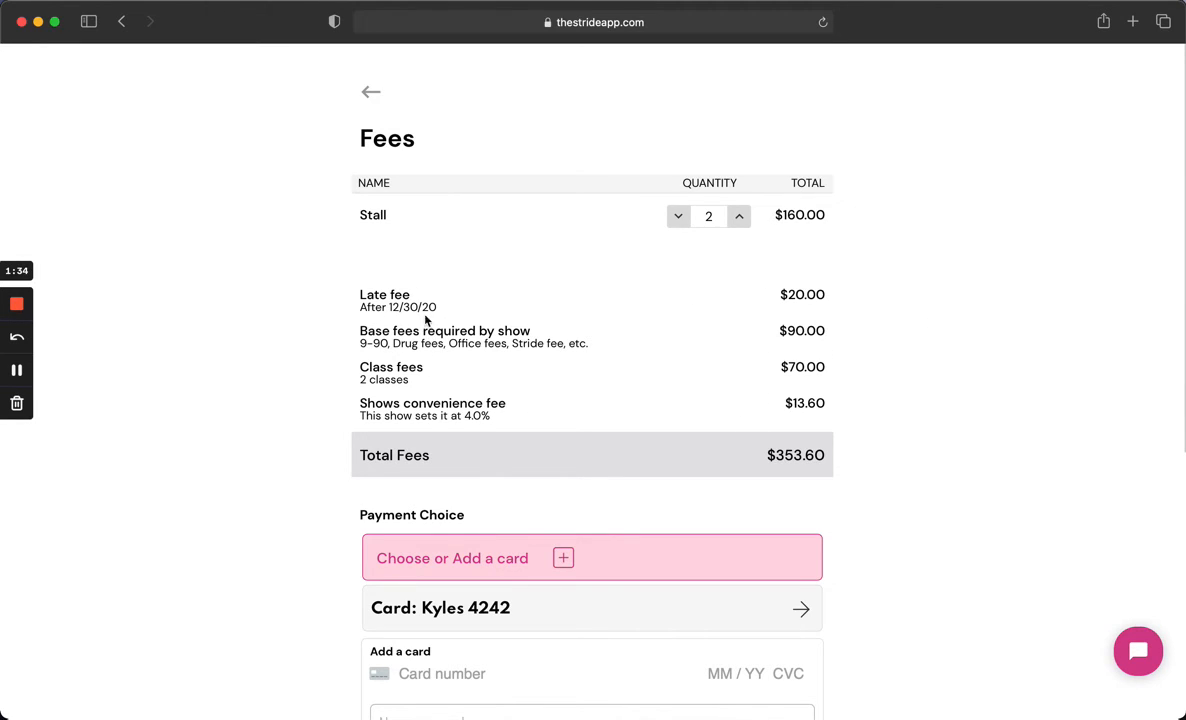
- Enter the new card's number, expiry date, CVC and postal code in the payment form
scroll(416, 390, down, 5)
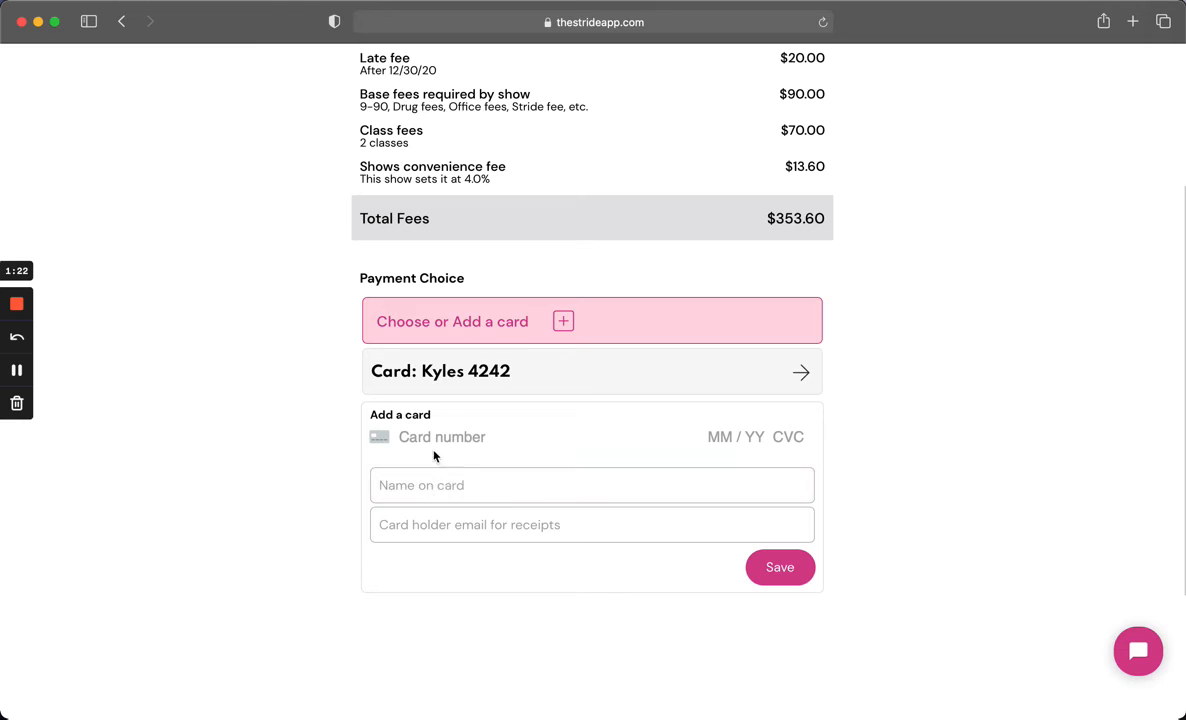
text(4242 4242 4242 4242 04 / 24 242 42)
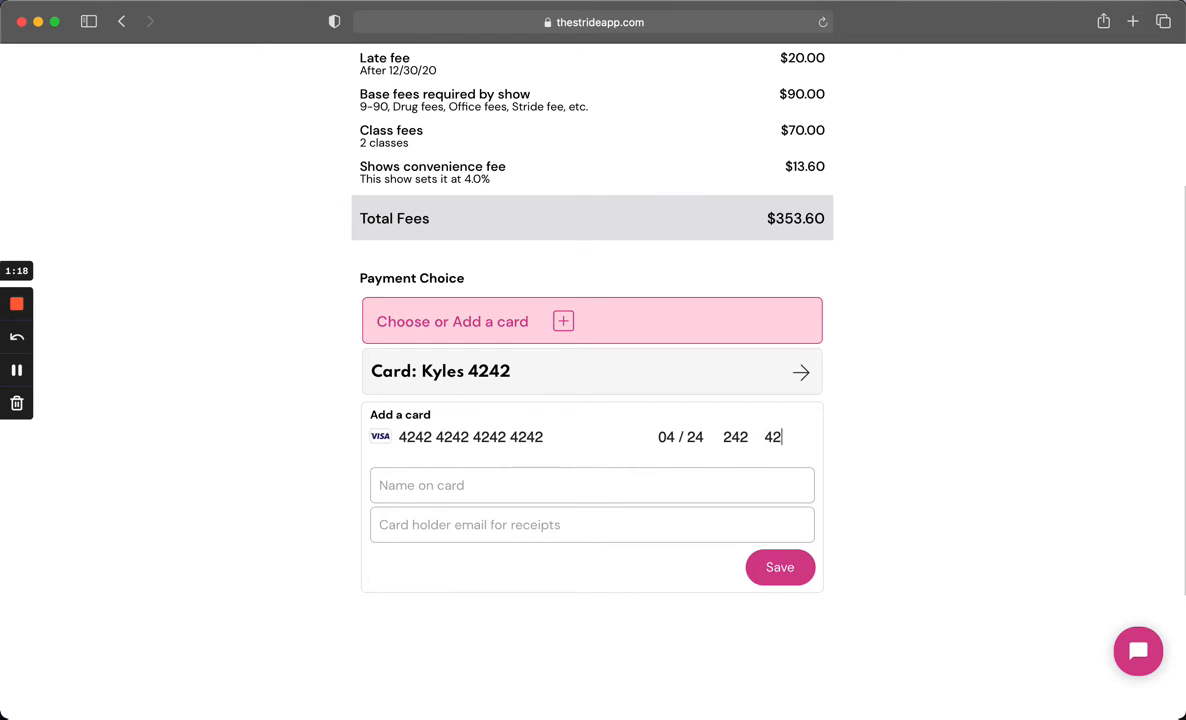
- Enter Farm as the name on card, fill in the cardholder's e-mail for receipts, and save the new card
click(439, 484)
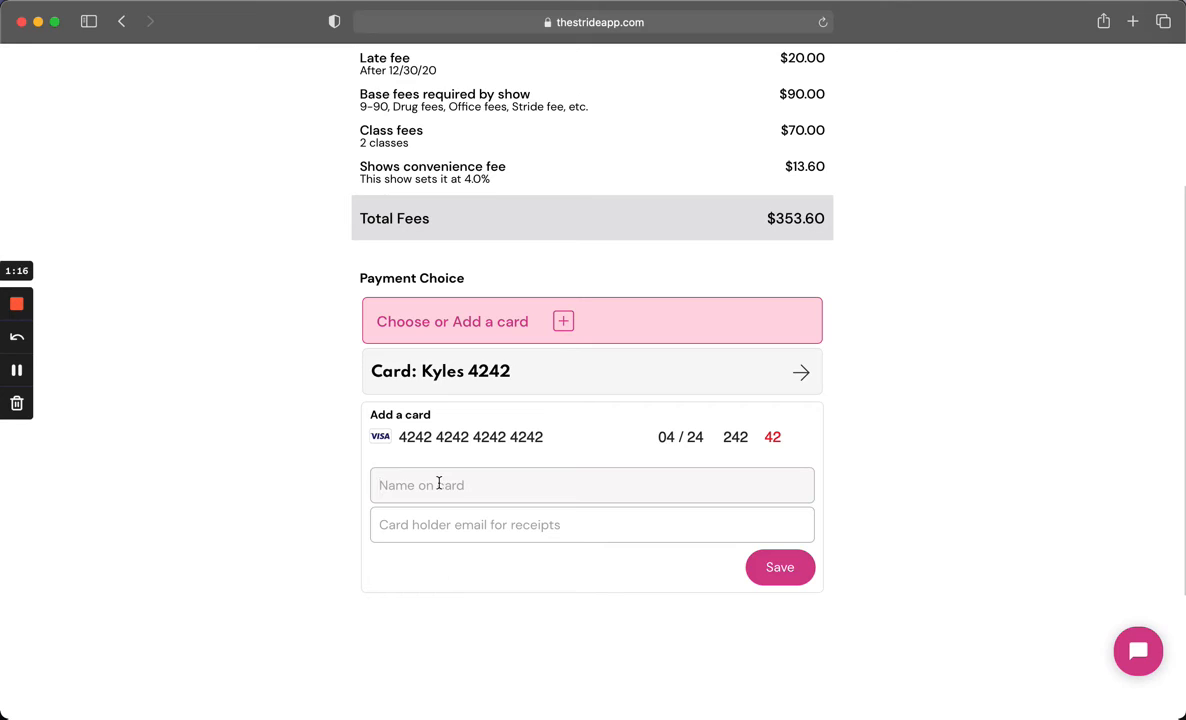
text(Farm)
click(460, 530)
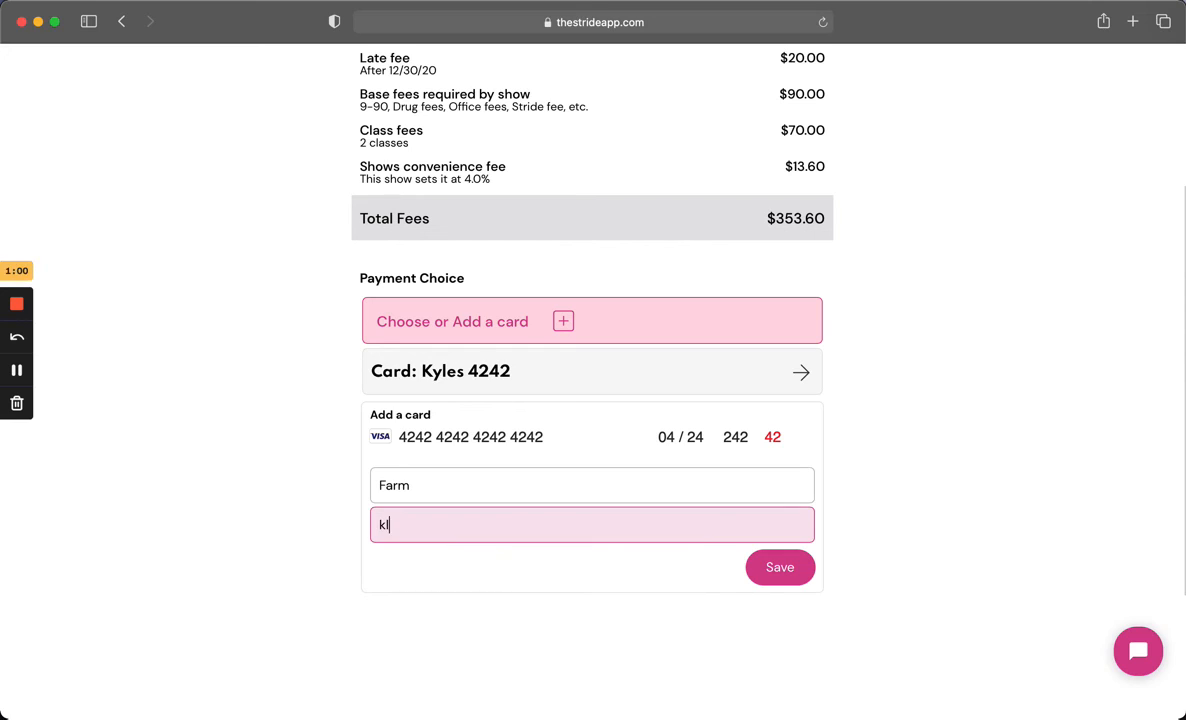
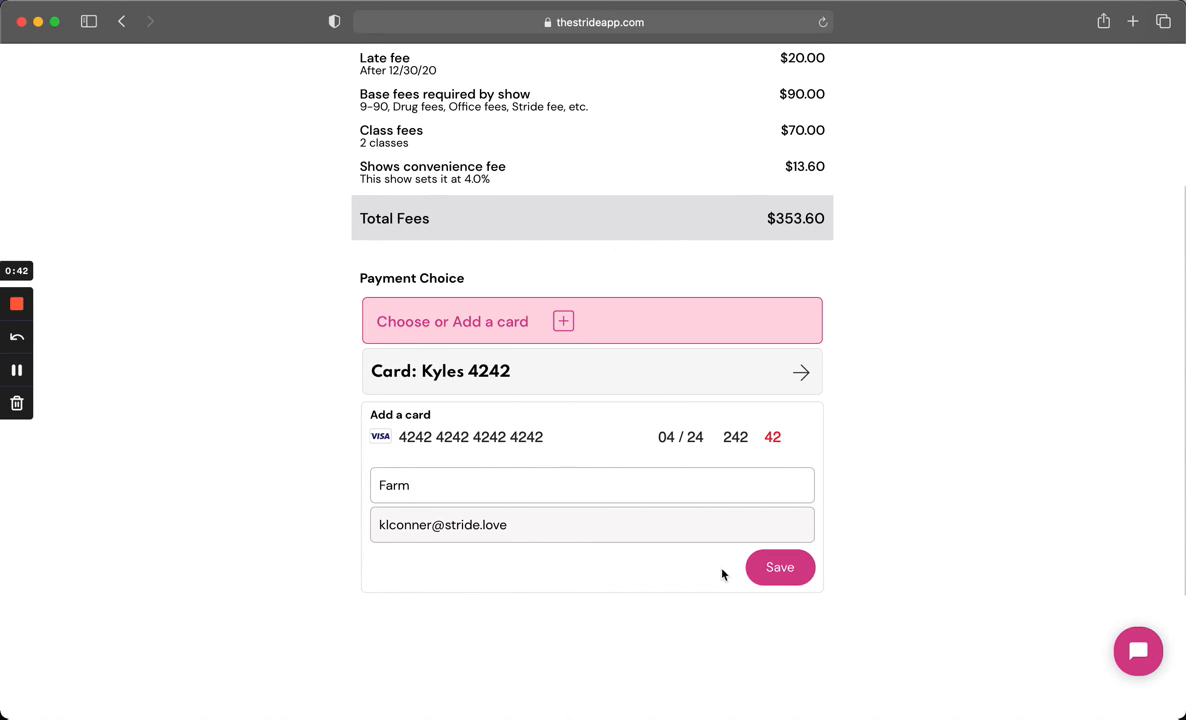
click(781, 568)
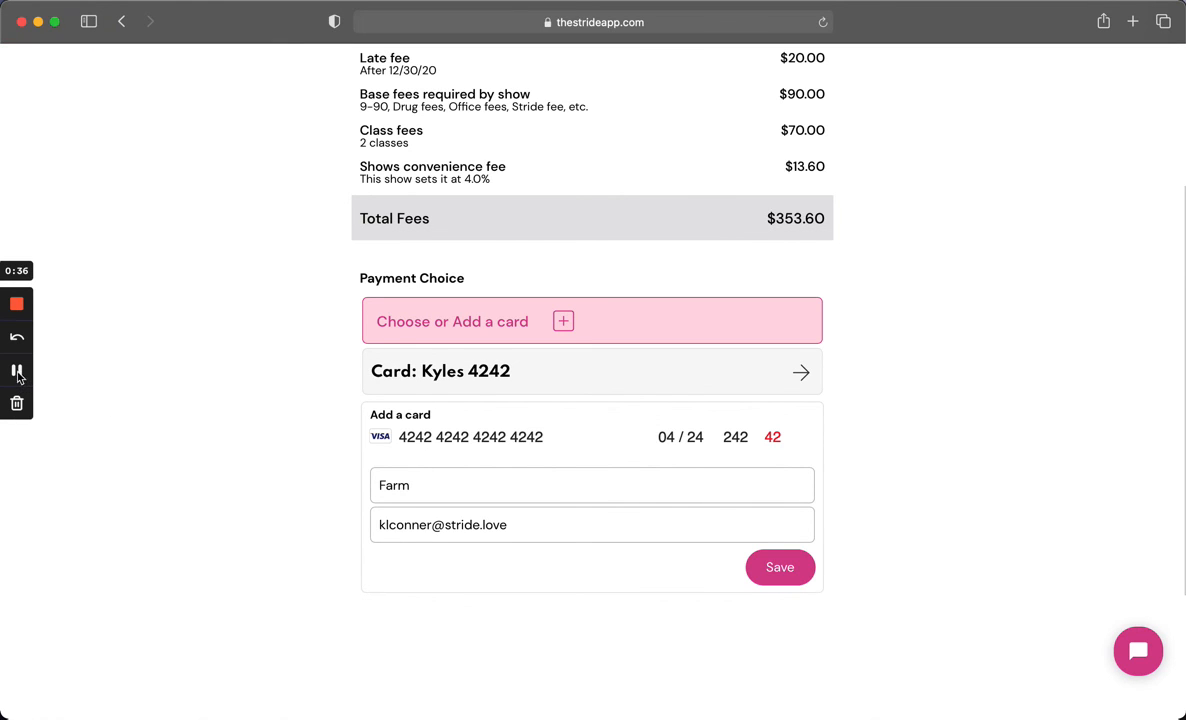
- Select the Farm card as the payment choice and save the payment to continue to the waiver
click(18, 372)
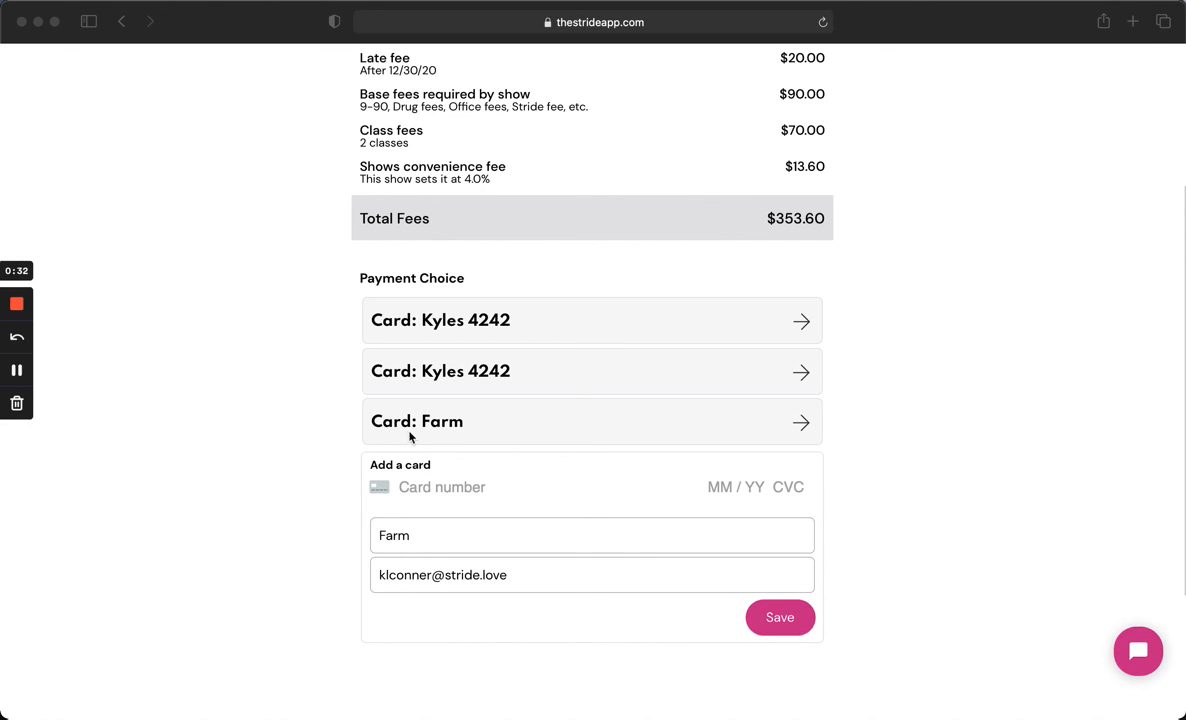
click(481, 424)
click(534, 425)
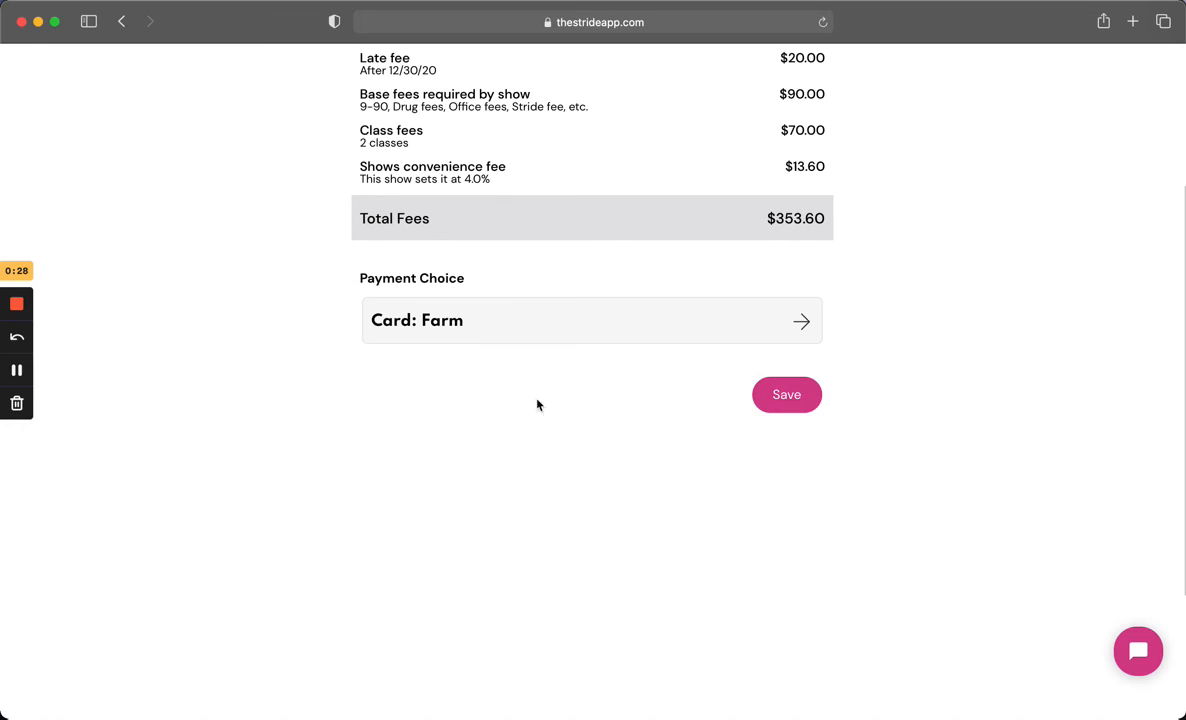
click(795, 405)
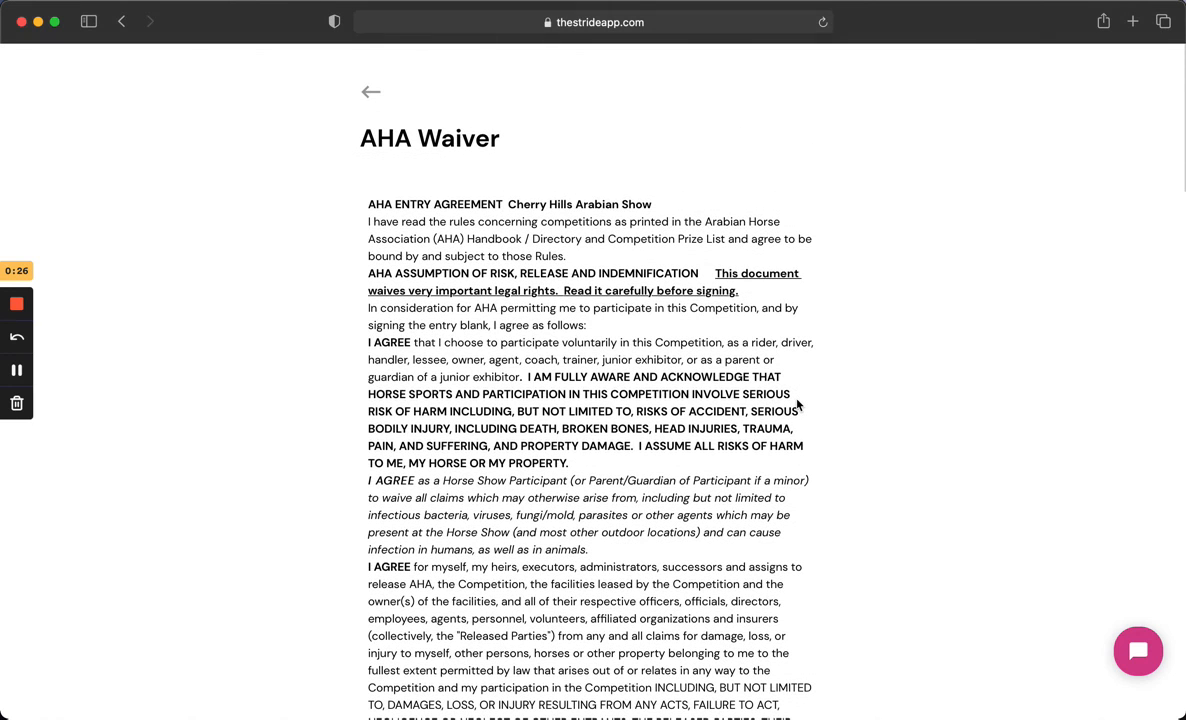